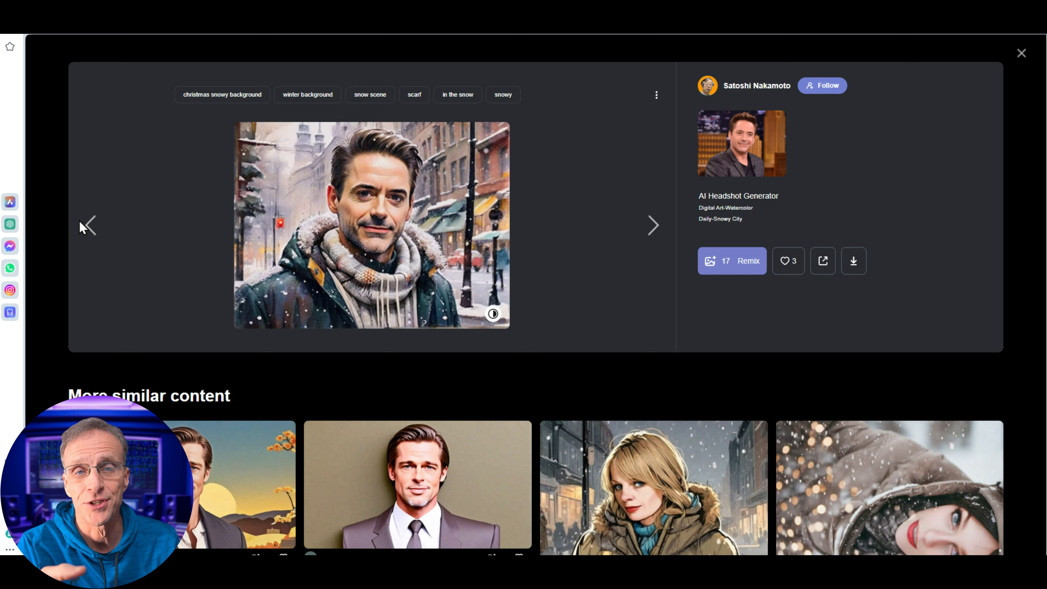
Enter the prompt 'Albert Einstein' and browse the Conceptual Art styles such as Sci-Fi and Oil color.
left_click(34, 147)
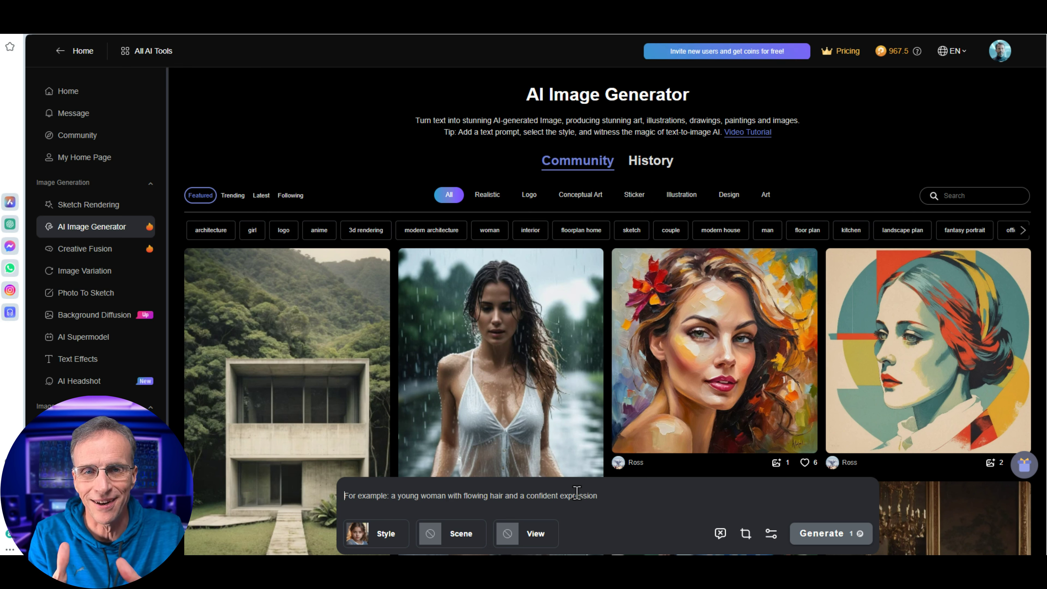
type("Al")
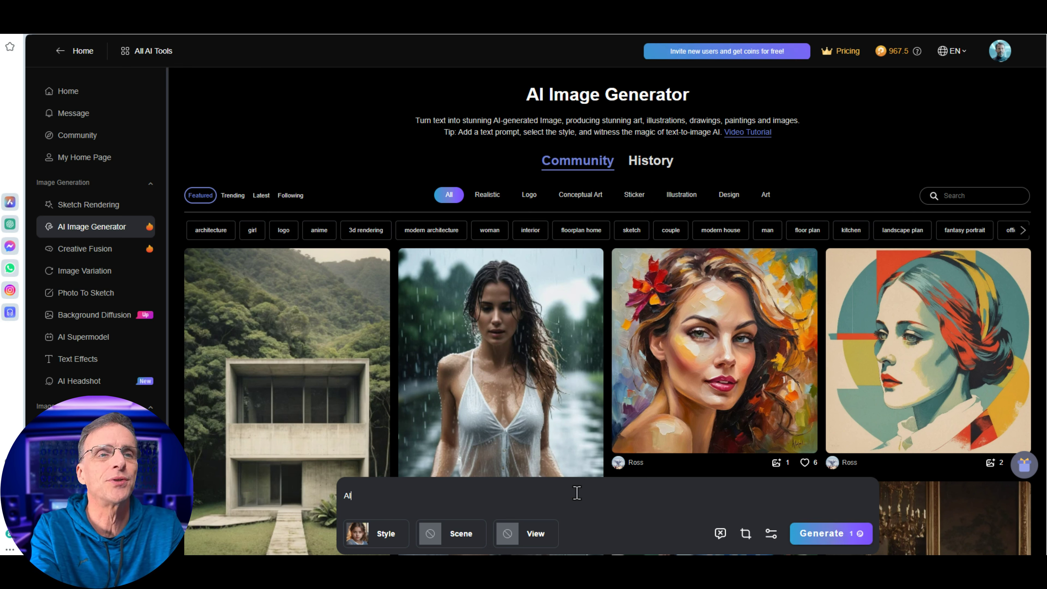
type("bert Ein")
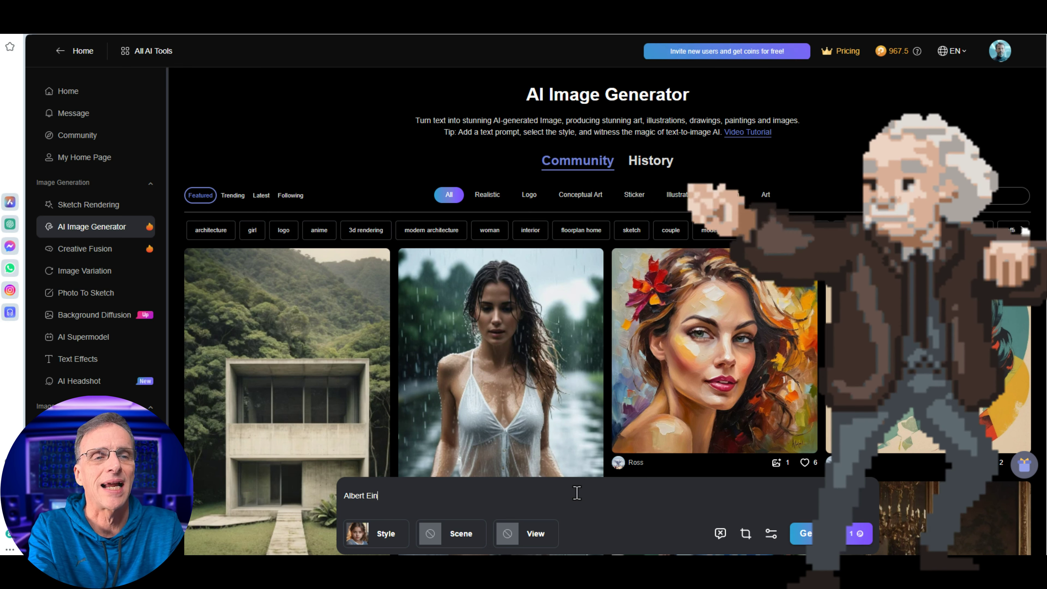
type("stein")
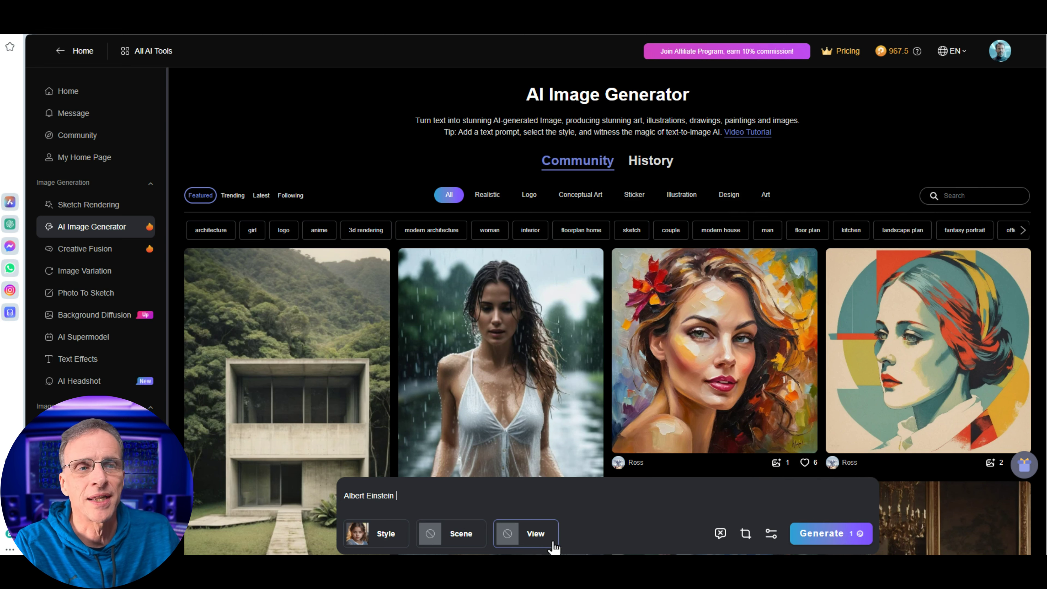
left_click(381, 541)
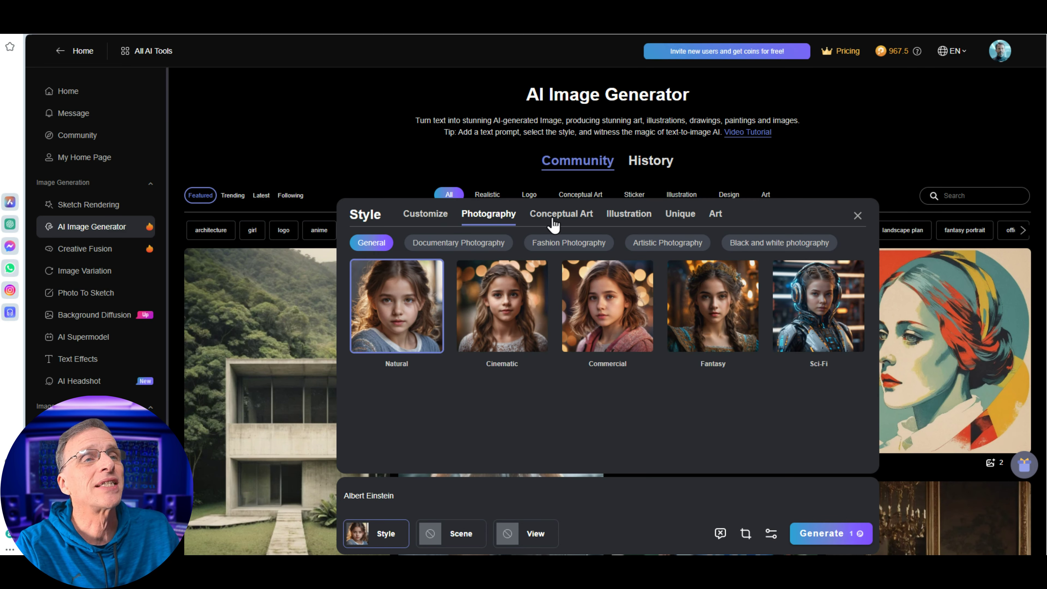
left_click(568, 217)
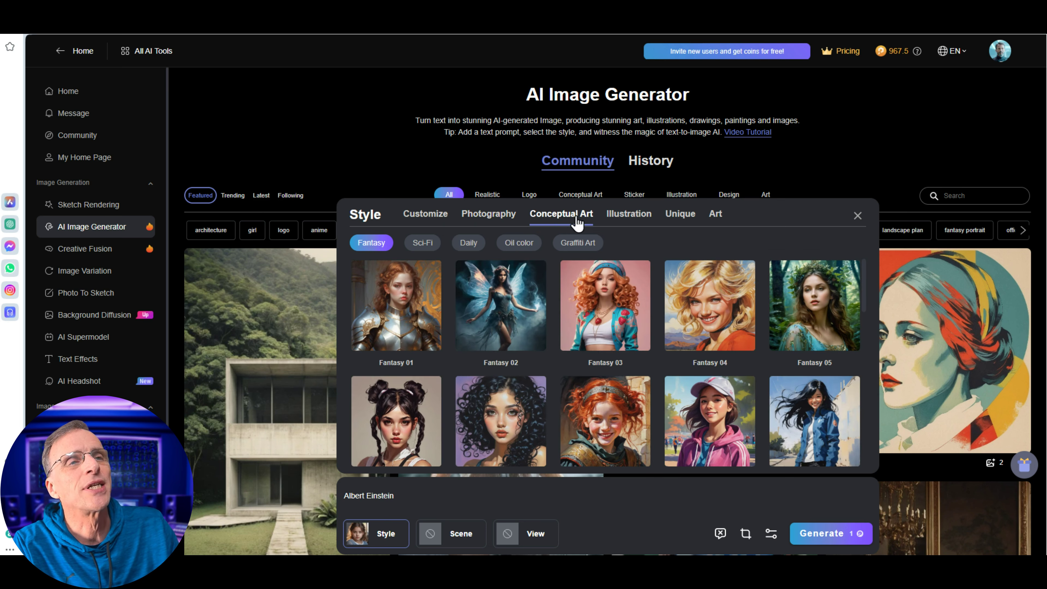
left_click(423, 242)
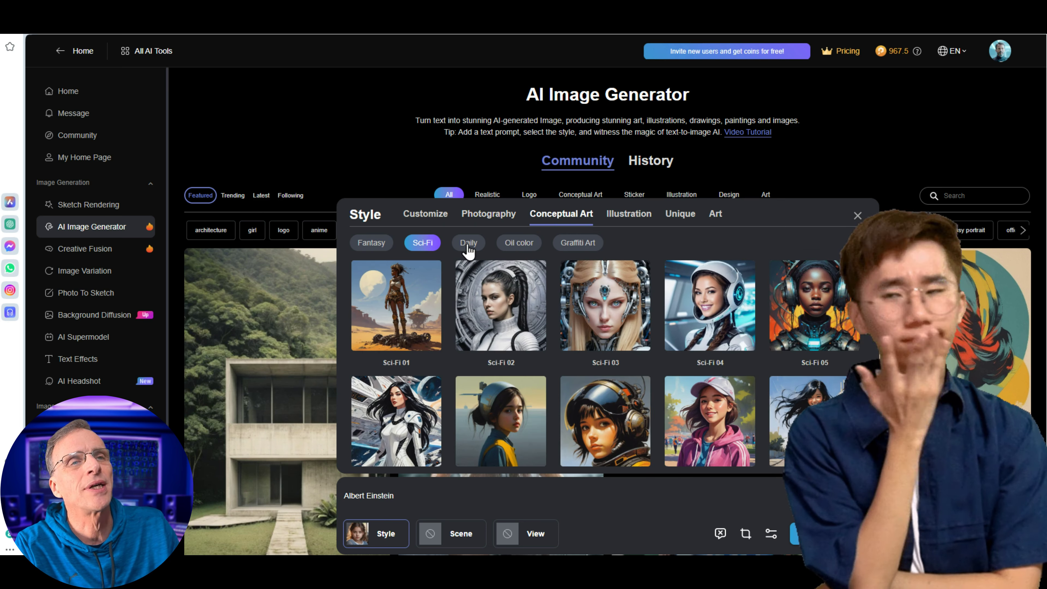
scroll(536, 330, "down", 10)
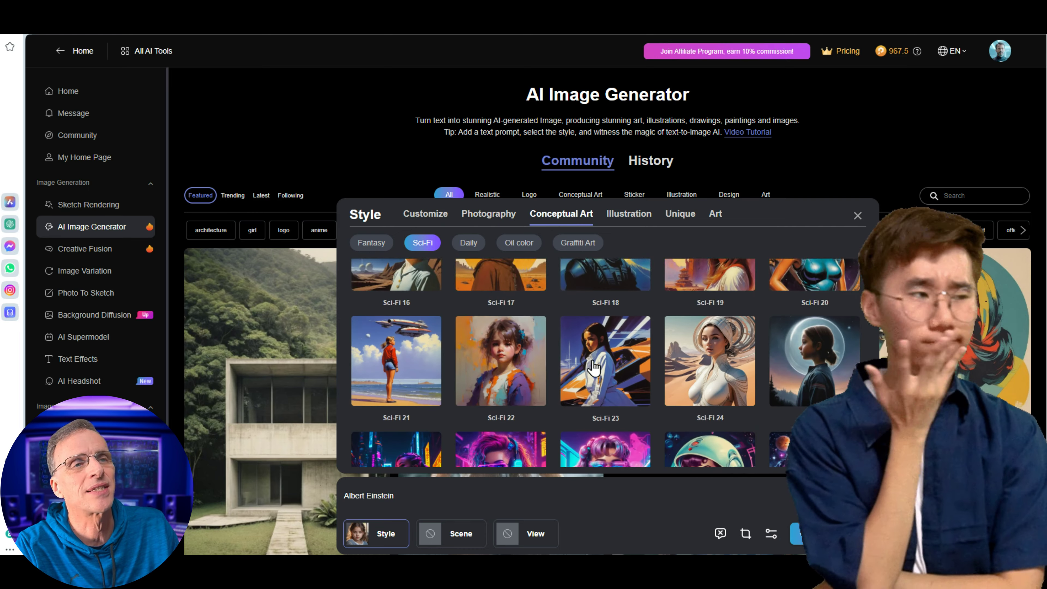
left_click(520, 242)
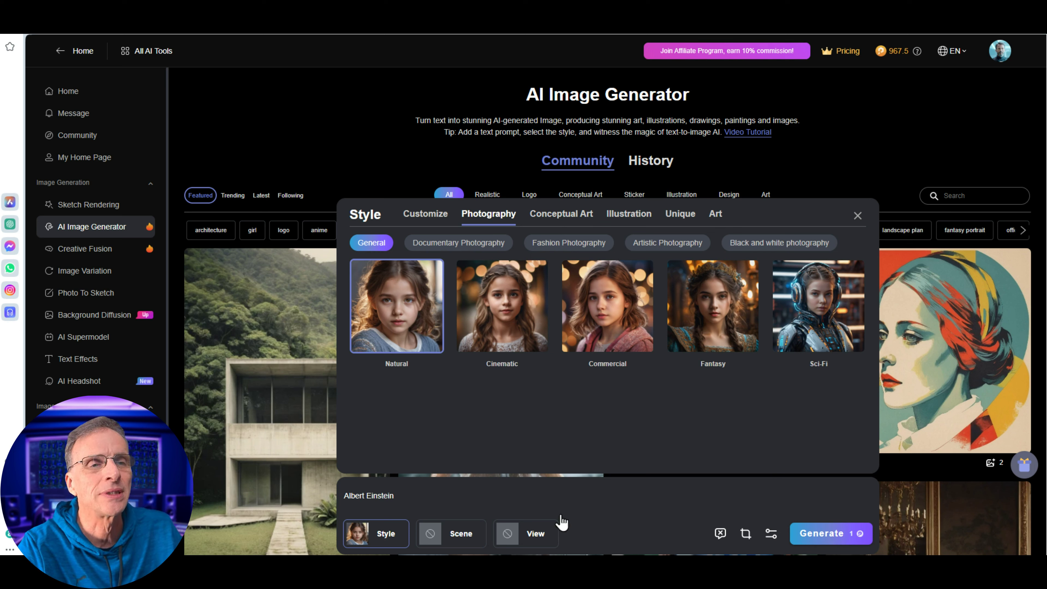
Browse the Architecture, Commercial Space, Interior Design and Character Design scenes, then close the picker unapplied.
left_click(459, 537)
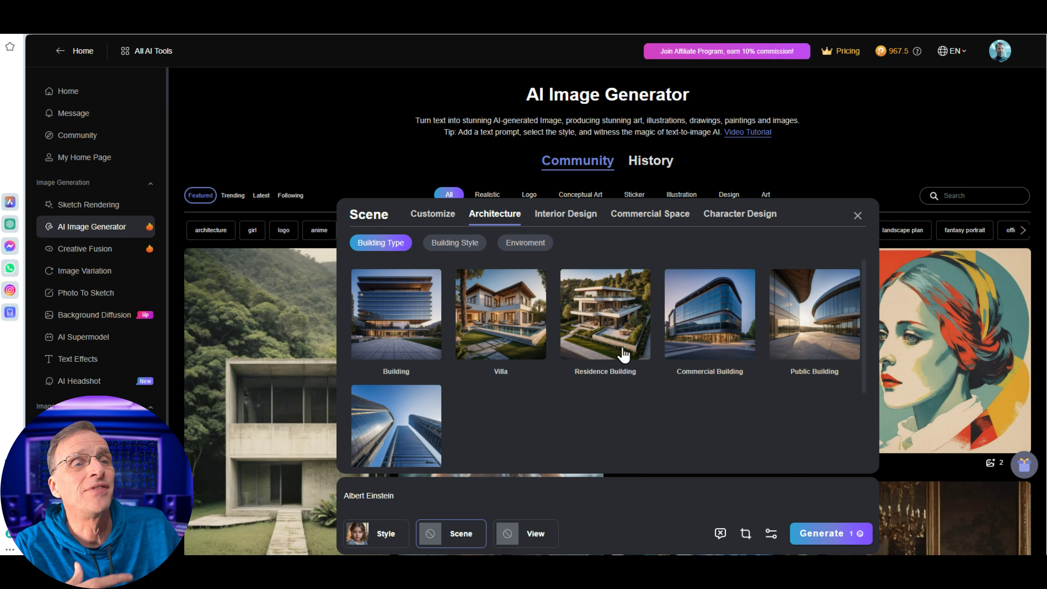
left_click(535, 245)
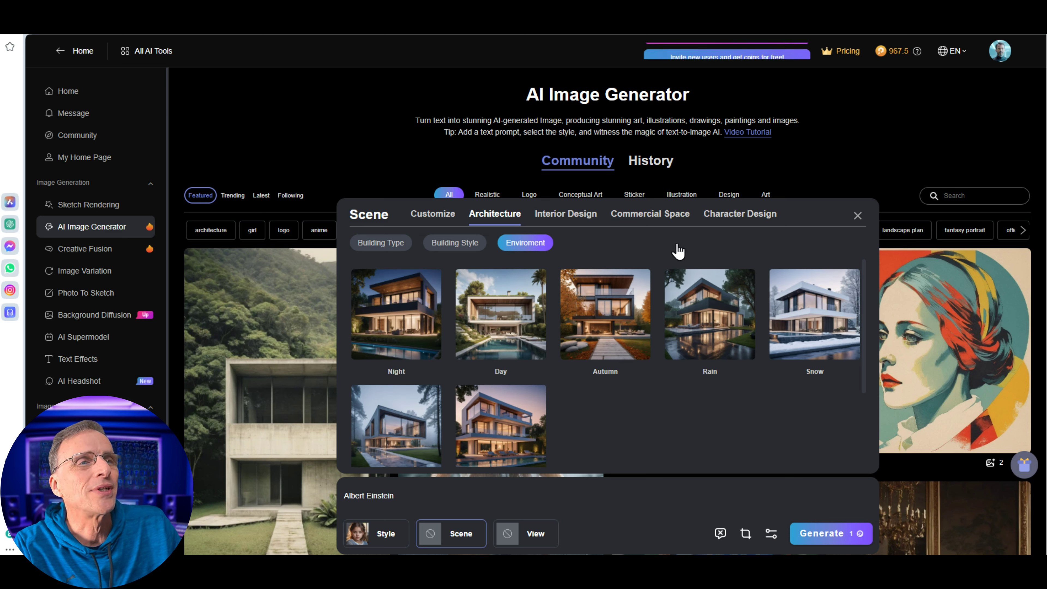
left_click(643, 214)
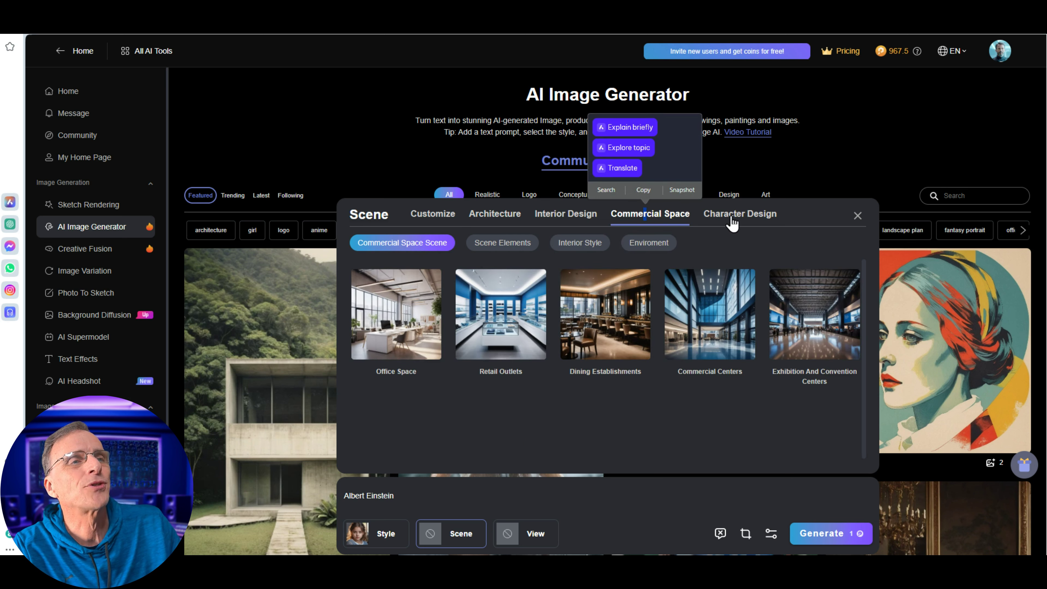
left_click(553, 214)
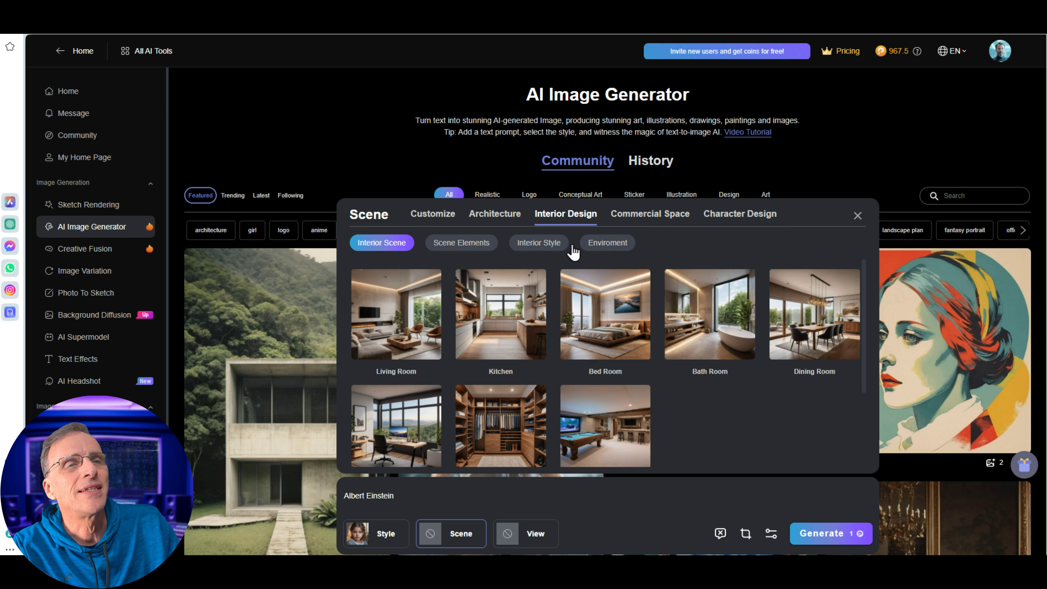
left_click(763, 219)
scroll(411, 315, "down", 1)
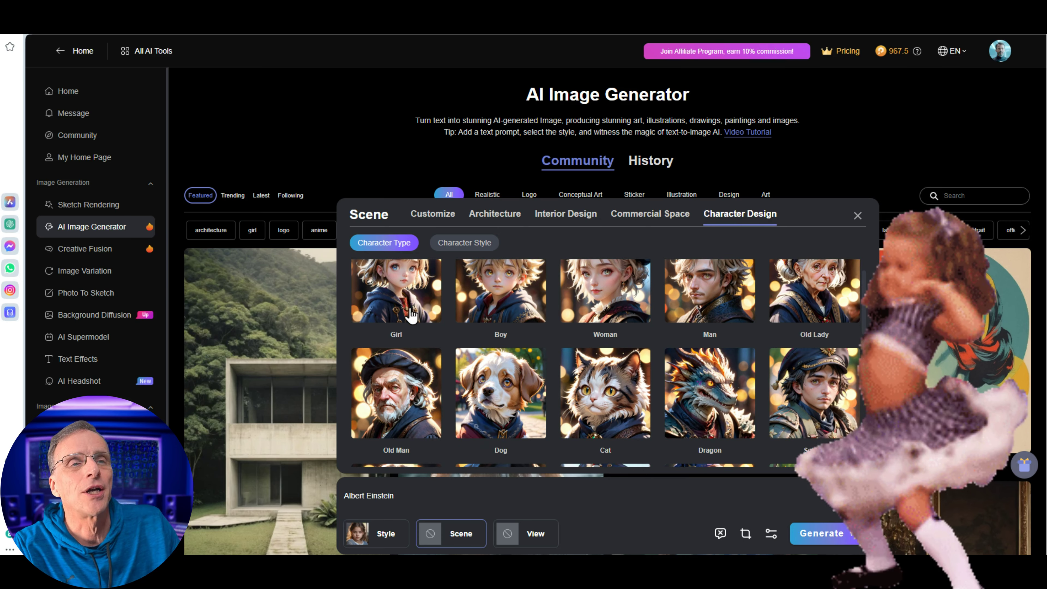
scroll(536, 342, "up", 1)
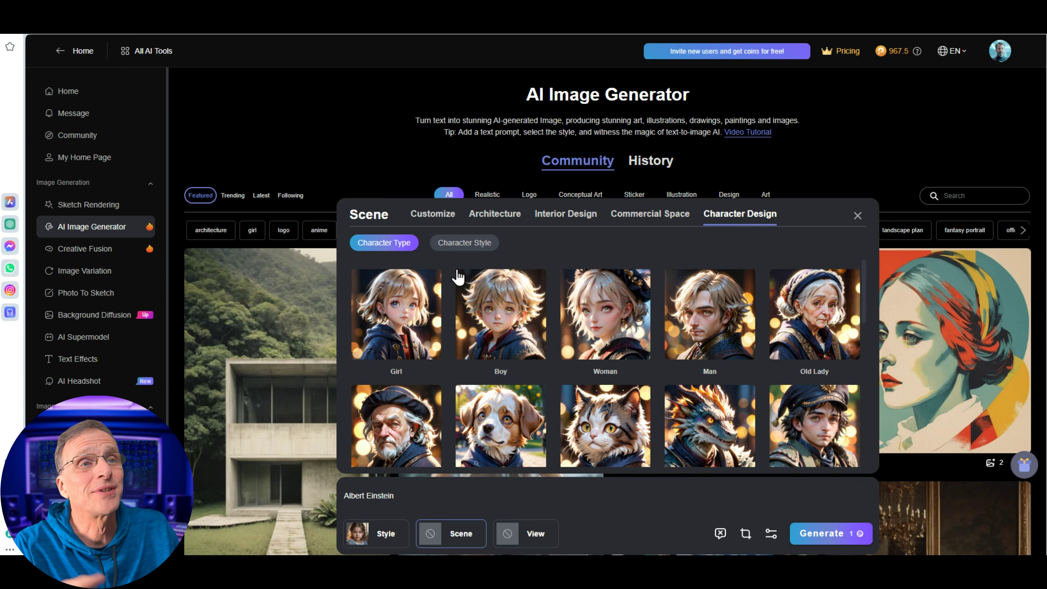
left_click(462, 243)
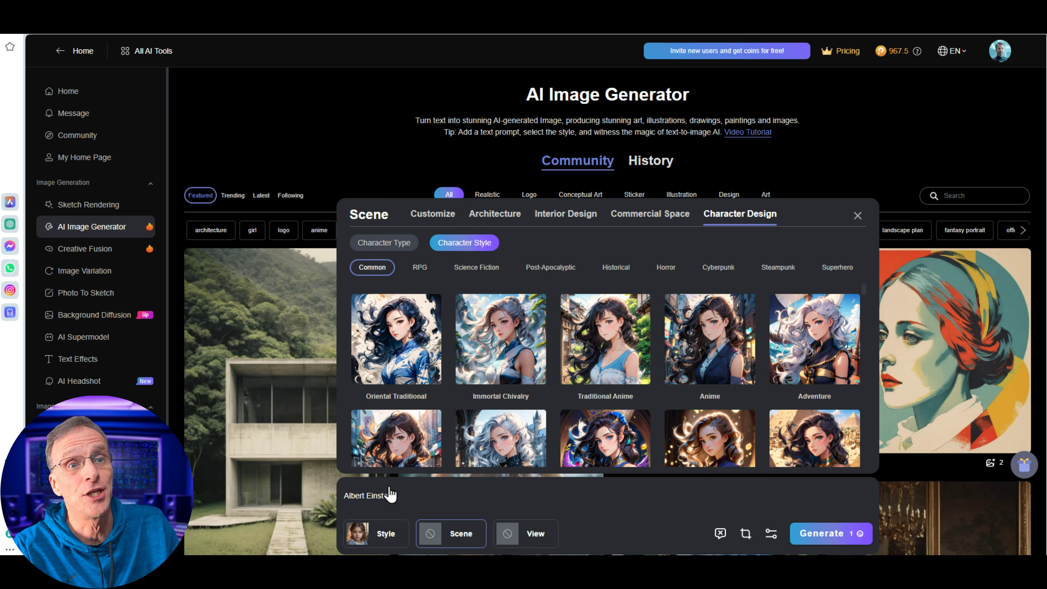
left_click_drag(409, 499, 315, 505)
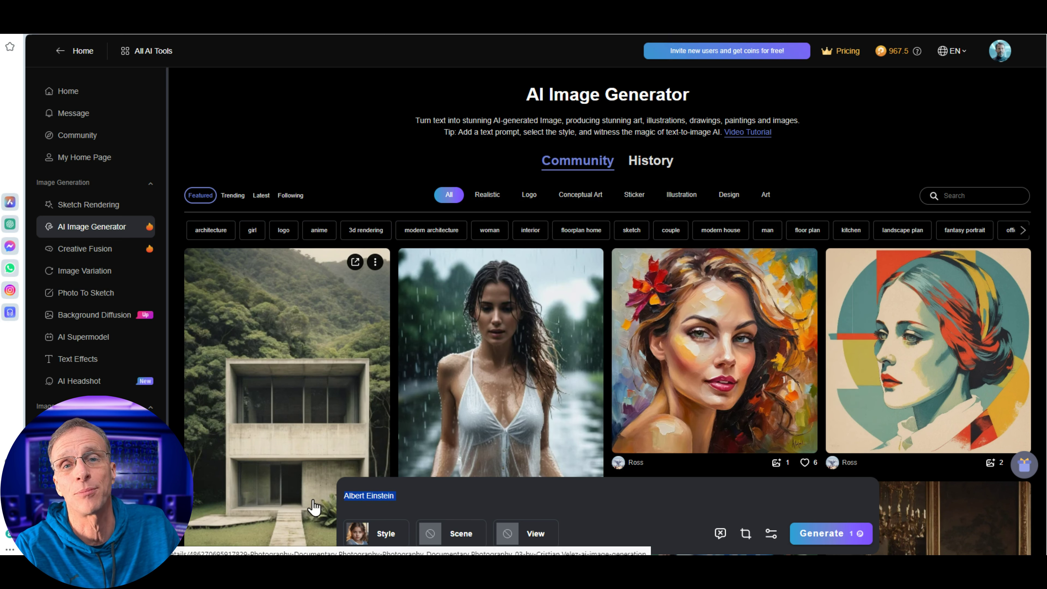
Try the Ultra Long Distance Wide Angle Lens and Wide Angle View camera views, then clear them.
left_click(533, 542)
left_click(477, 543)
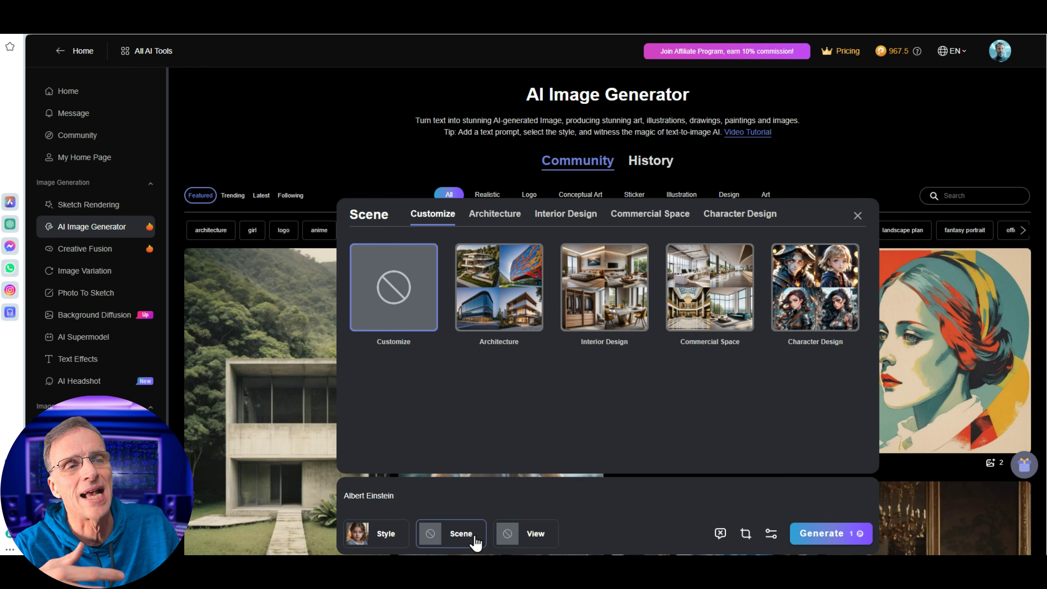
left_click(540, 538)
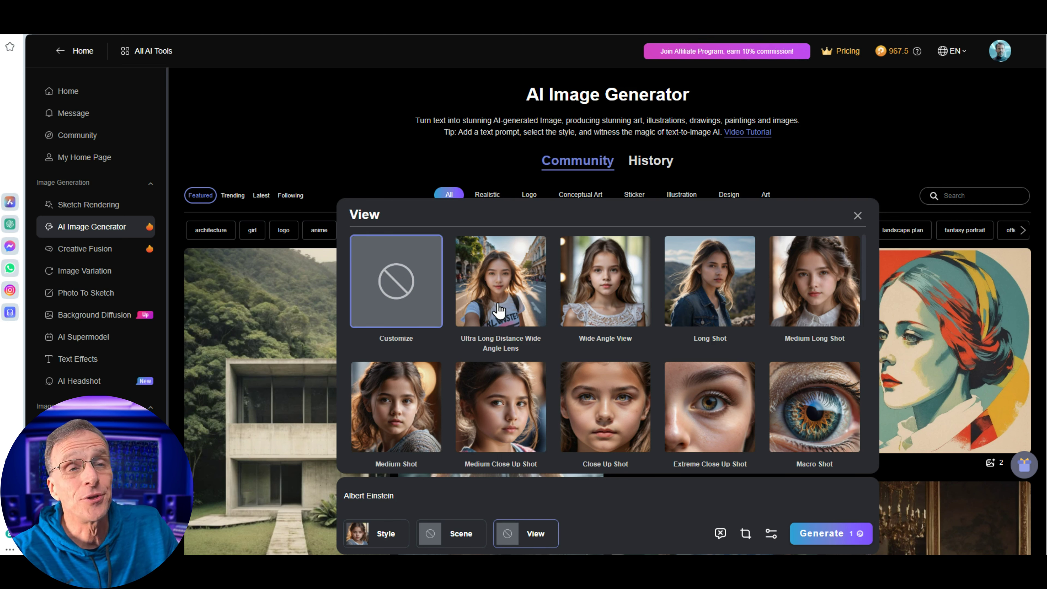
left_click(496, 314)
left_click(620, 314)
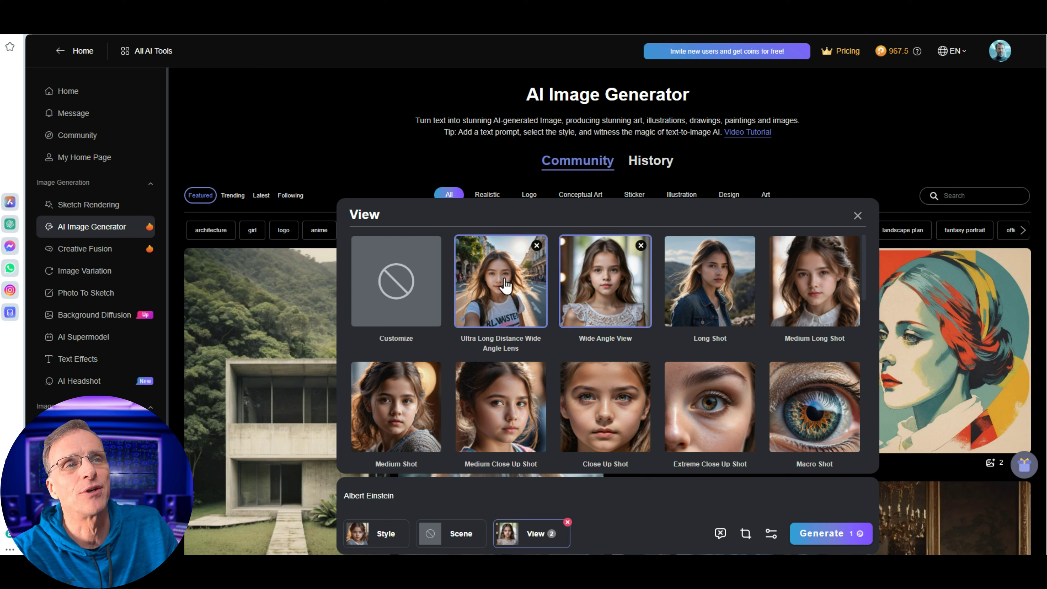
left_click(602, 310)
left_click(602, 307)
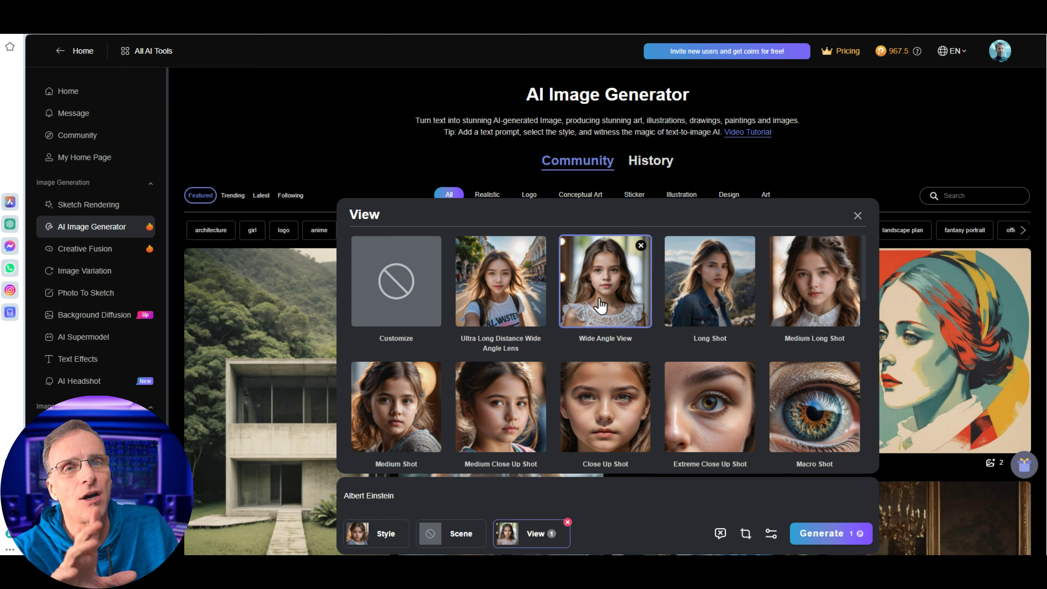
left_click(600, 305)
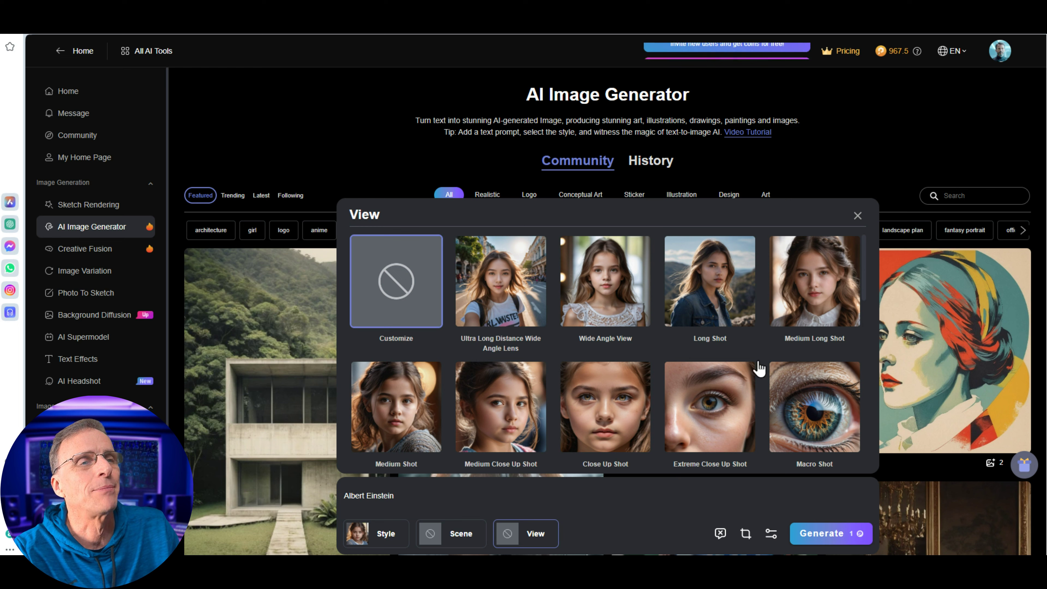
Try Long Shot, Medium Long Shot and Extreme Close Up, then apply Medium Close Up Shot instead.
left_click(738, 305)
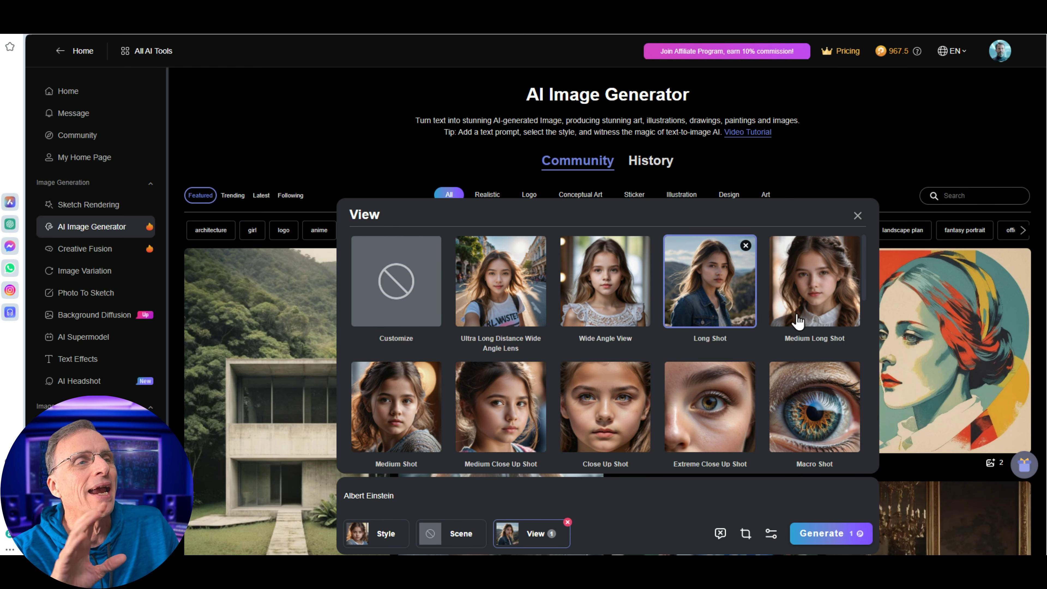
left_click(808, 315)
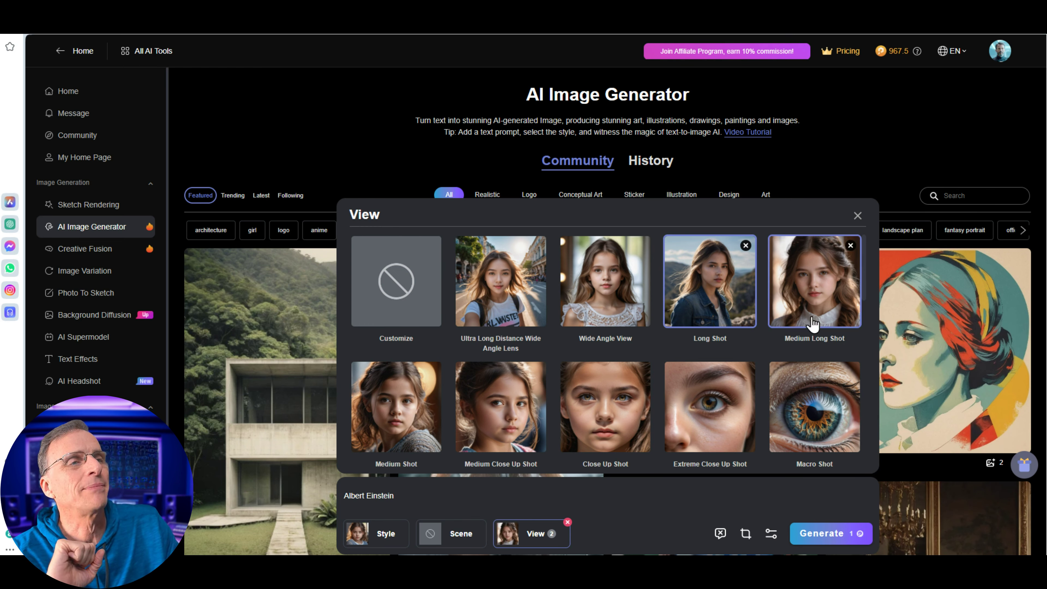
left_click(716, 416)
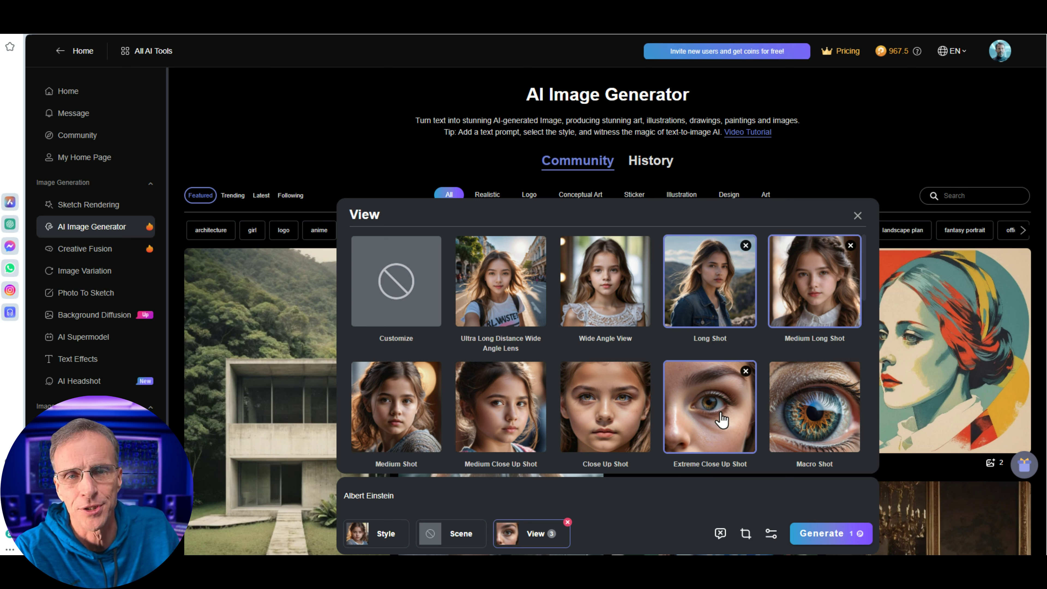
left_click(568, 522)
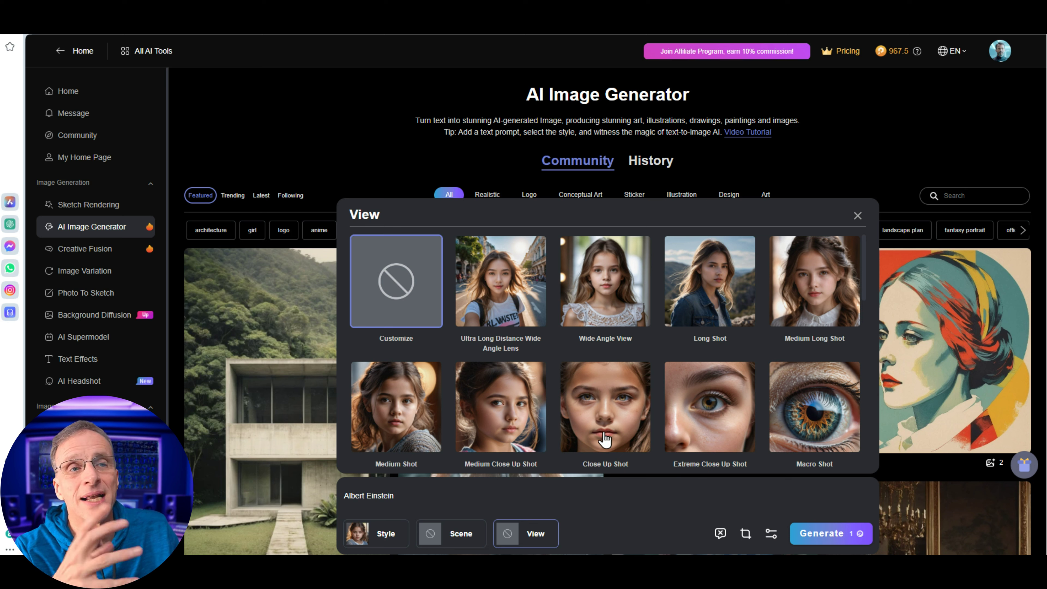
left_click(500, 412)
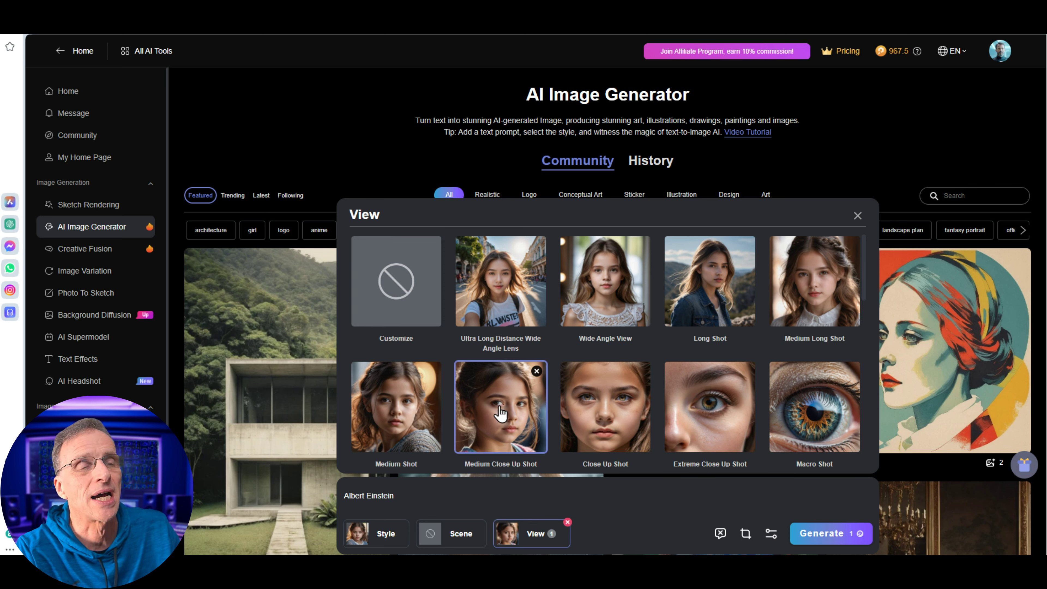
left_click(451, 533)
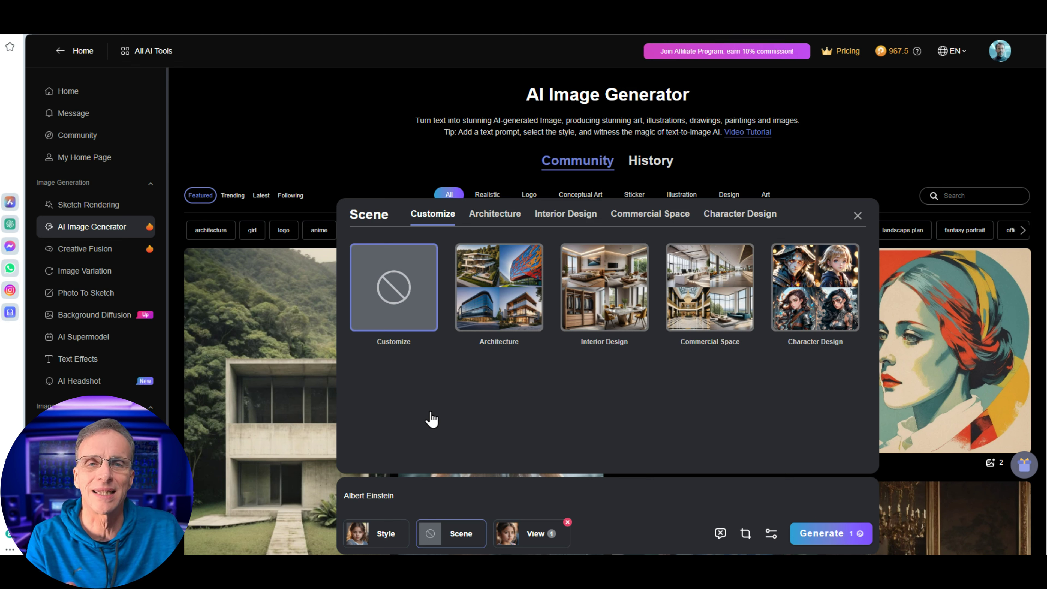
Generate the Einstein image and send it to the AI Headshot Generator with 'in a fur parka in the snow'.
left_click(820, 535)
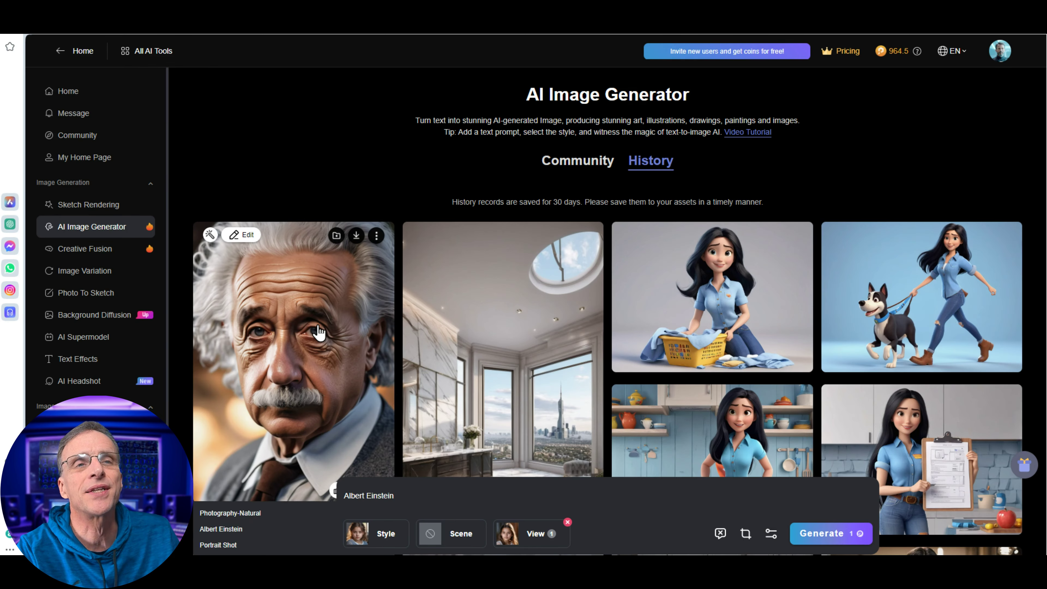
left_click(247, 237)
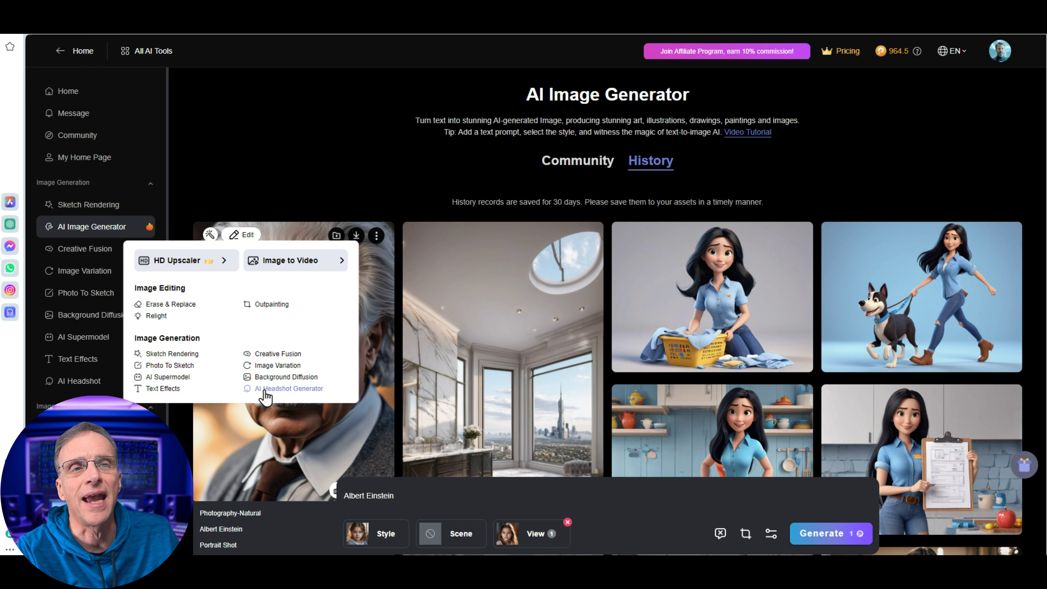
left_click(288, 389)
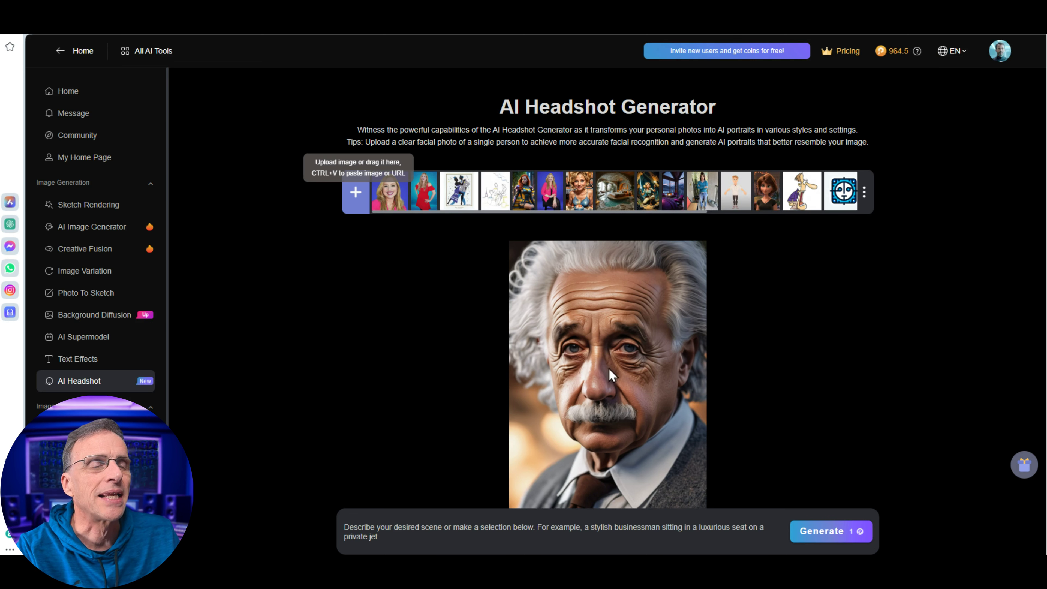
left_click(390, 505)
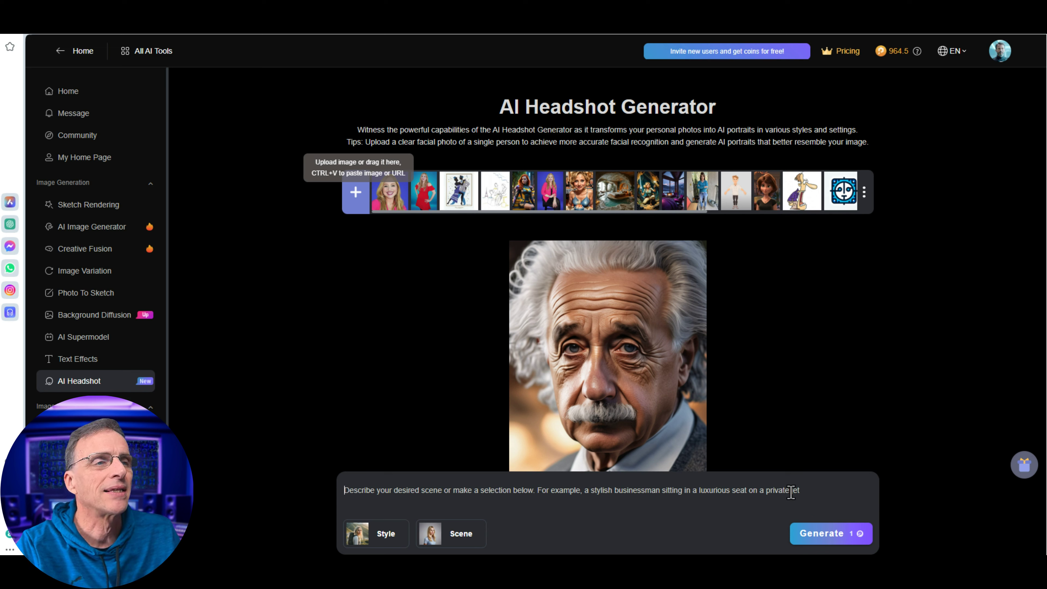
type("in a fur parka in the")
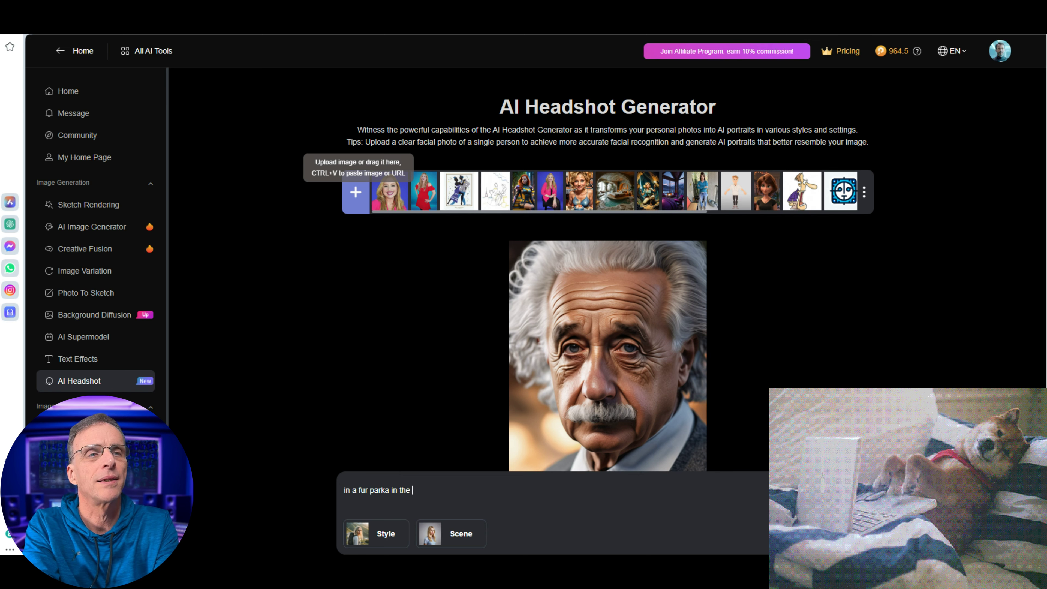
type(" snopw")
key("BackSpace")
key("BackSpace")
type("w")
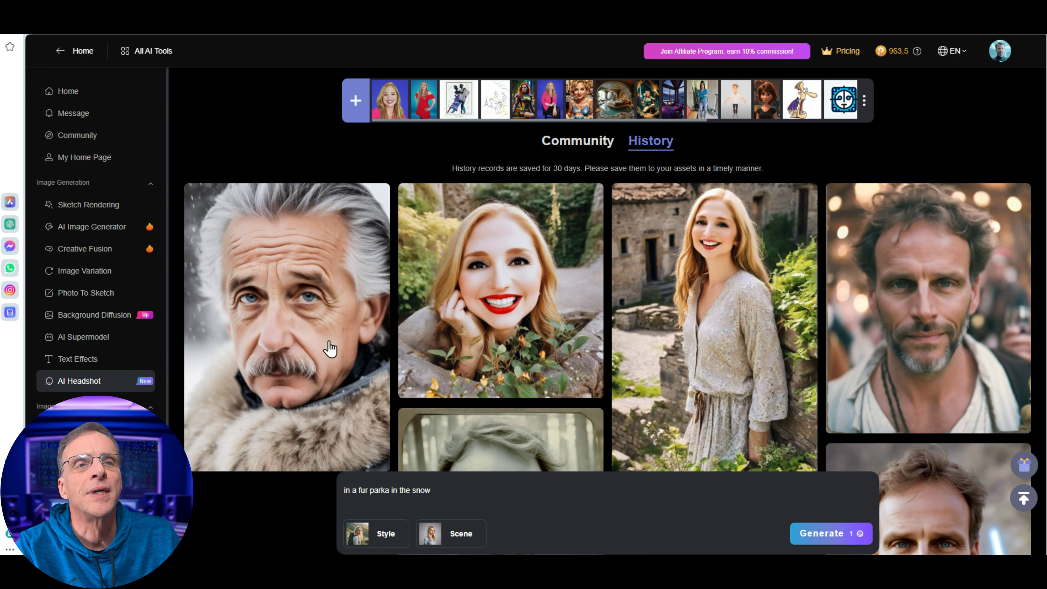
left_click(329, 405)
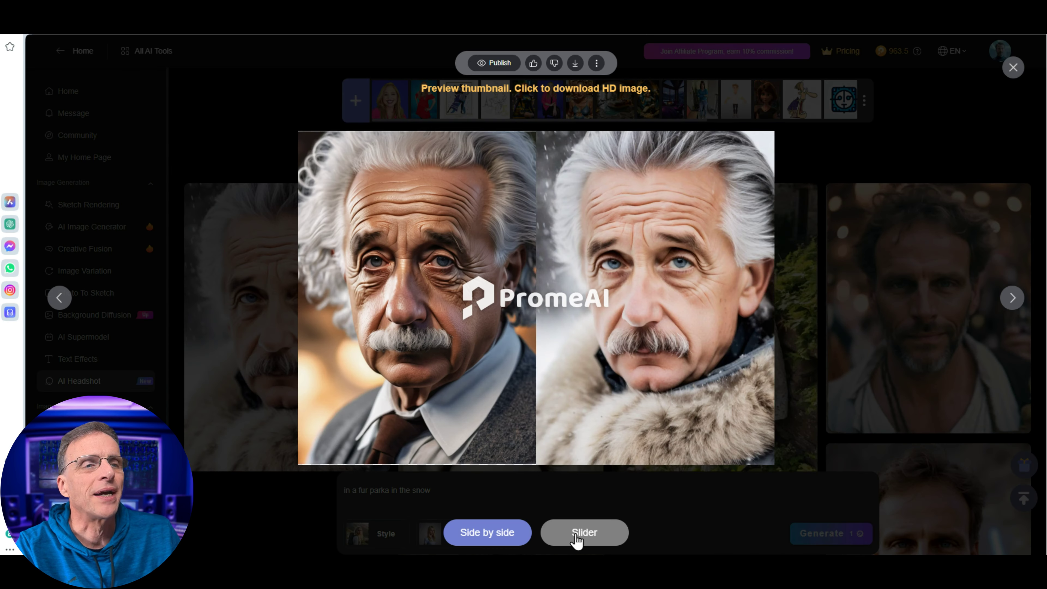
left_click(586, 534)
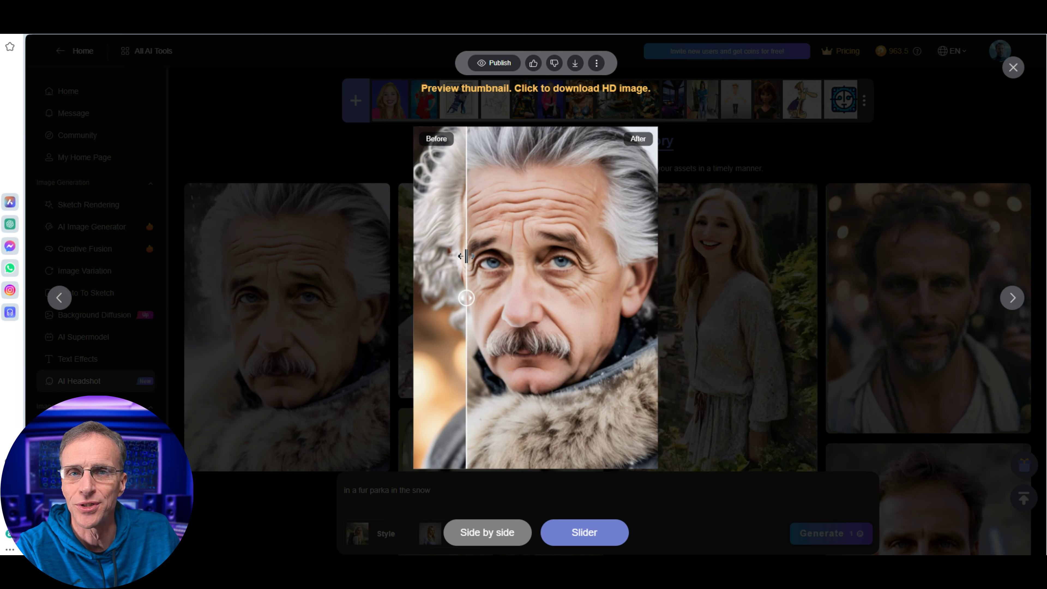
key("Escape")
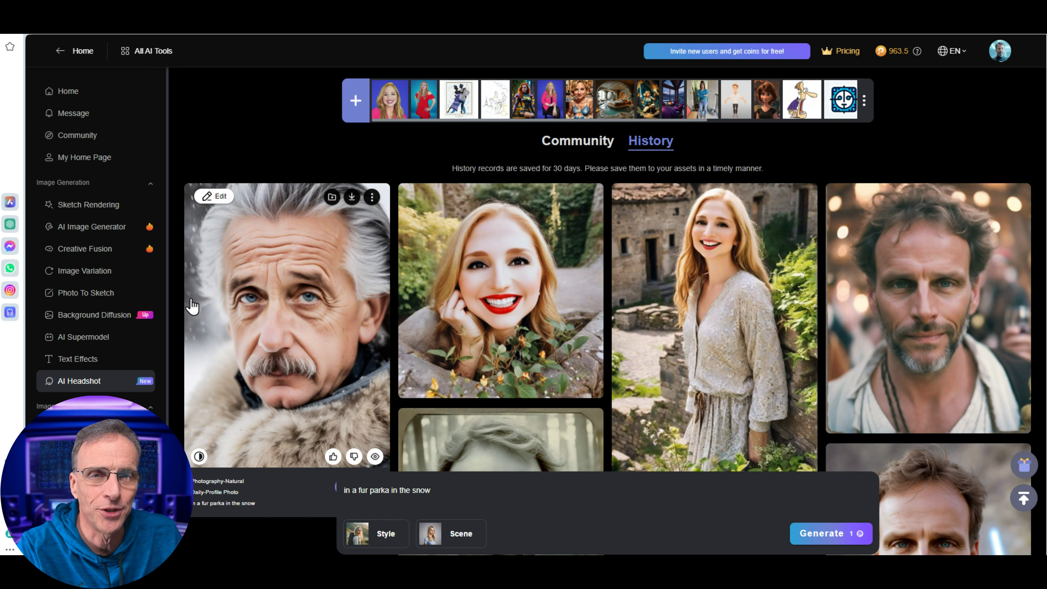
Generate a text-to-image picture from the prompt 'wide angle shot of albert einstein skiing'.
left_click(92, 226)
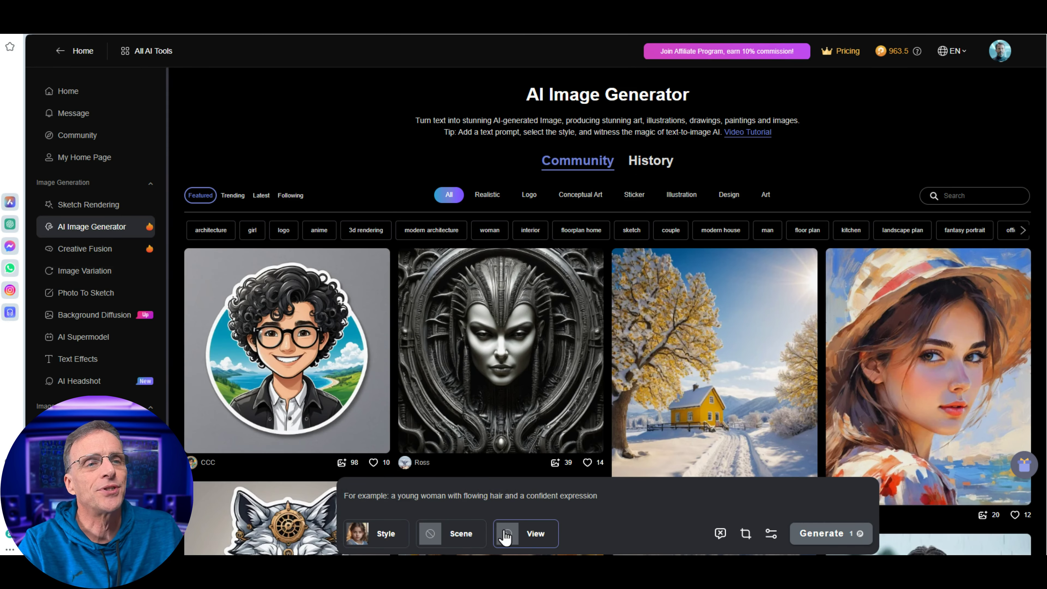
left_click(493, 495)
type("wid")
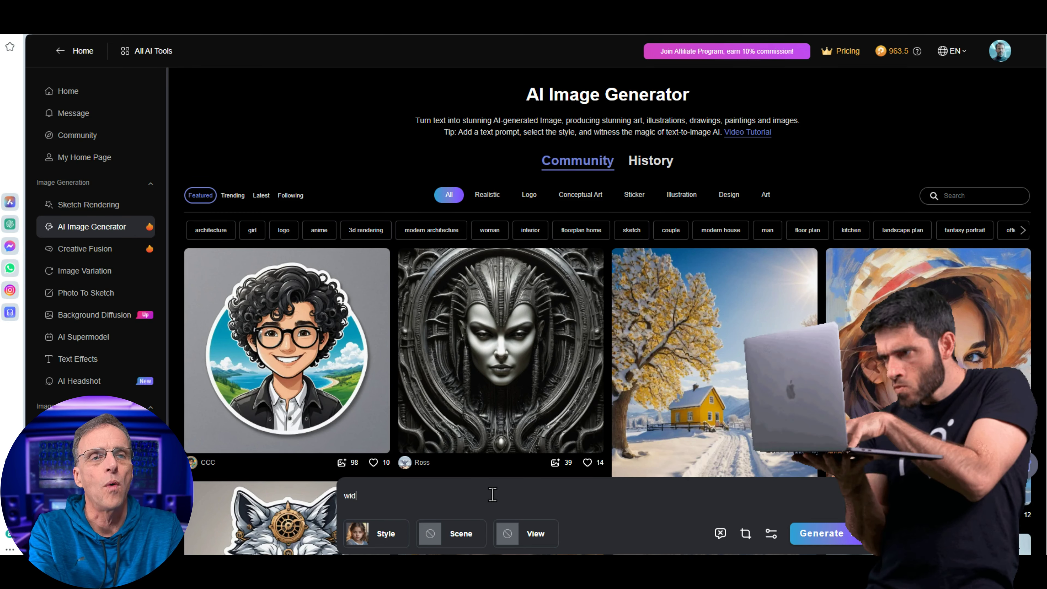
type("e angle")
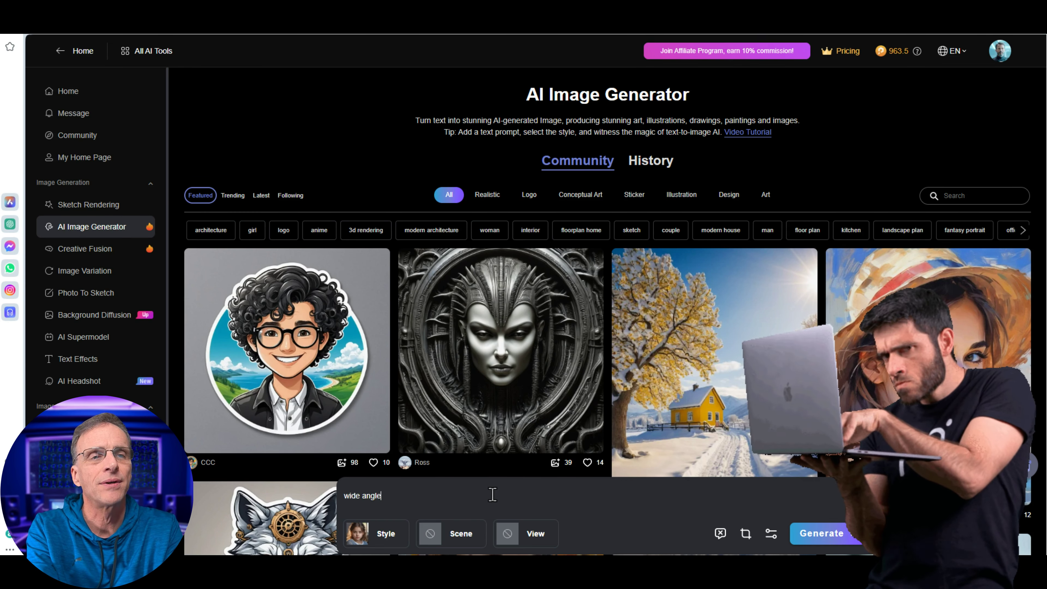
type(" shot of albert")
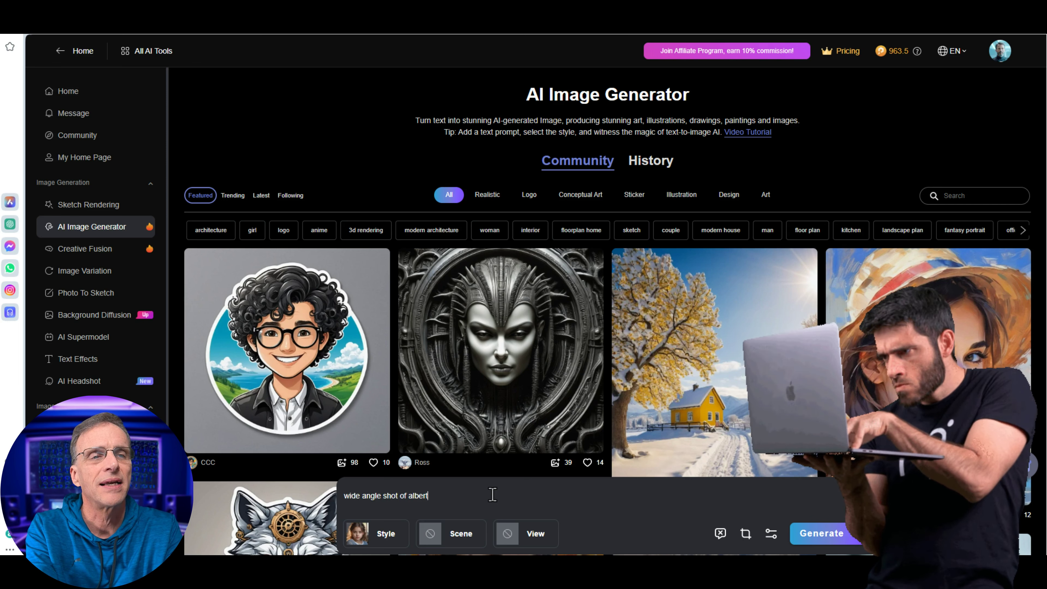
type(" einste")
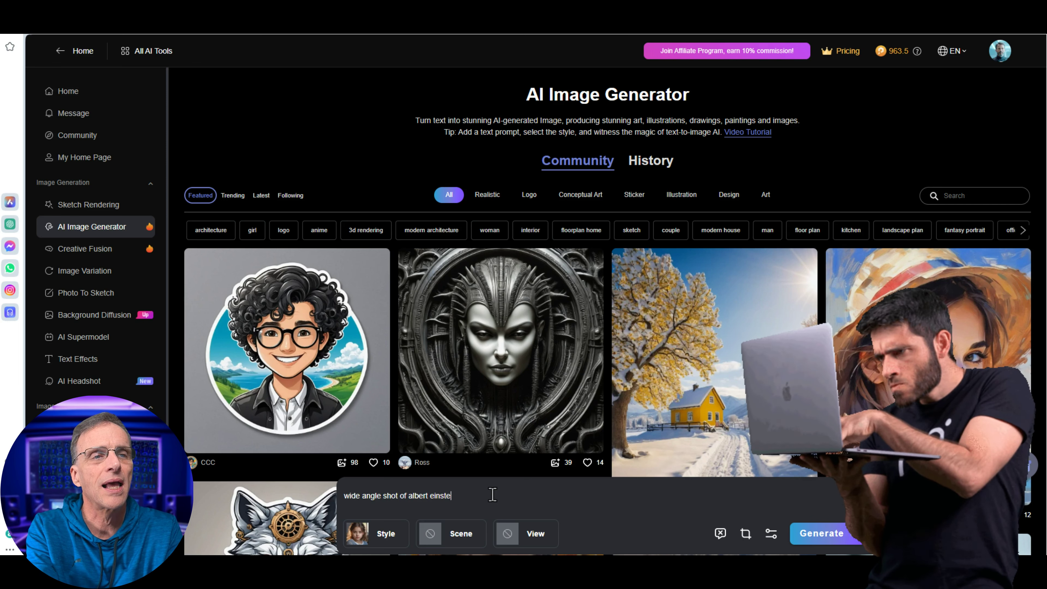
type("in skiing")
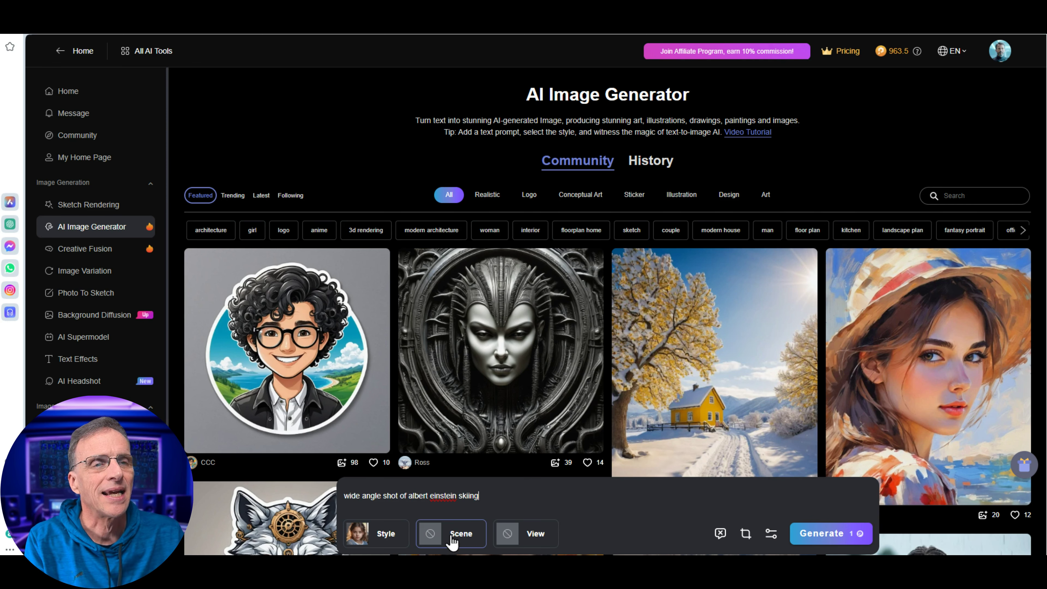
left_click(818, 534)
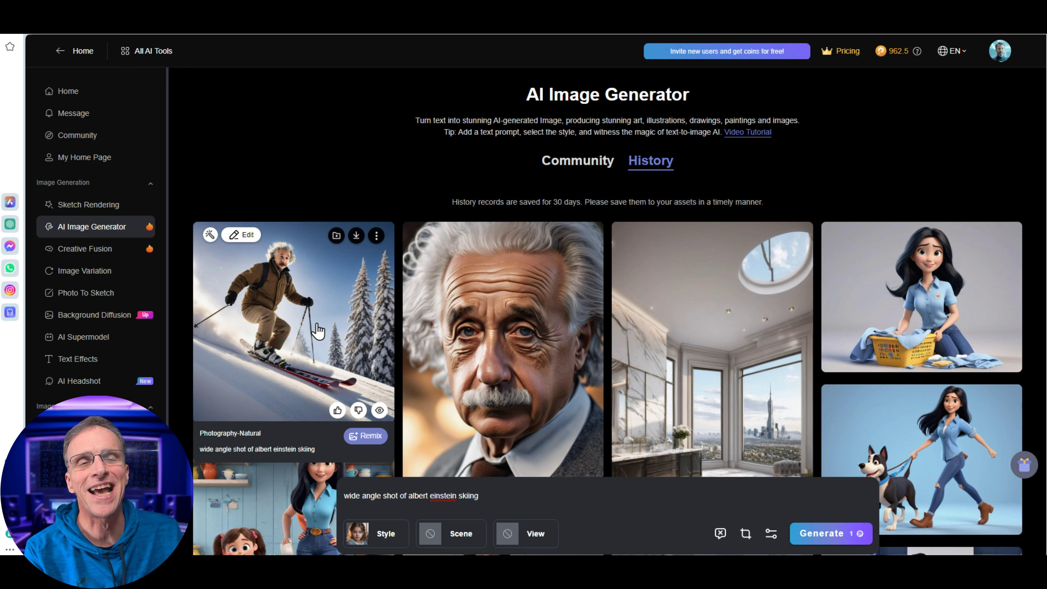
left_click(243, 237)
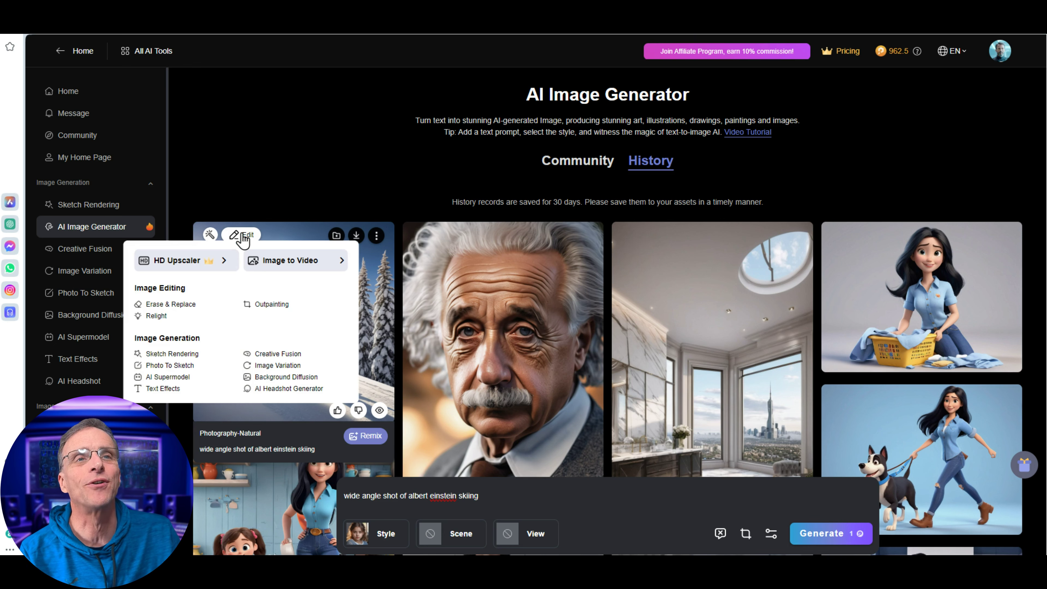
Generate a headshot of the skiing image with 'Rock climbing in the Alps' in the Analog photography style.
left_click(286, 394)
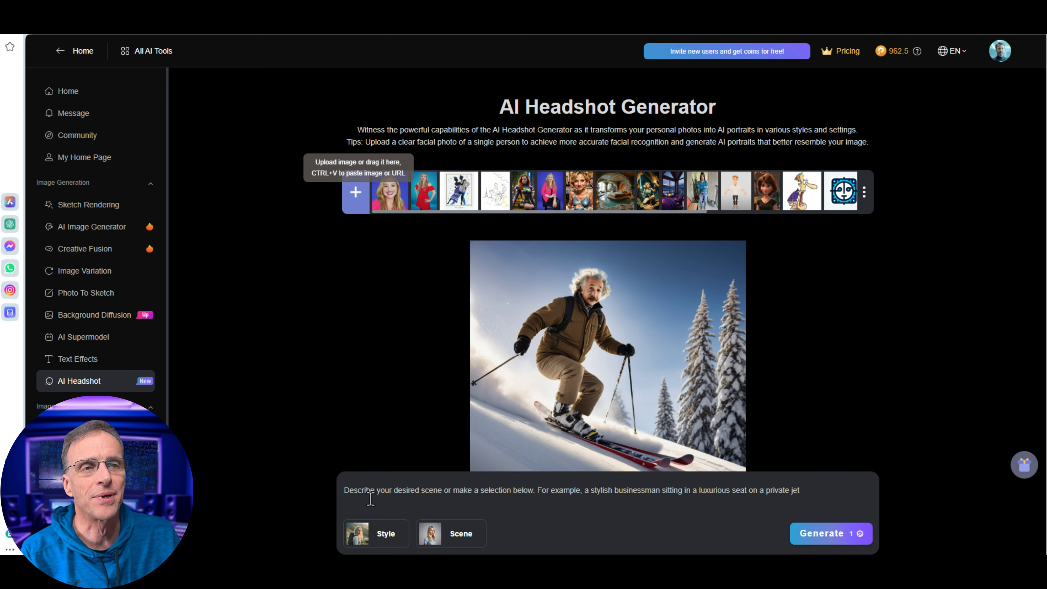
left_click(689, 495)
type("Rock cl")
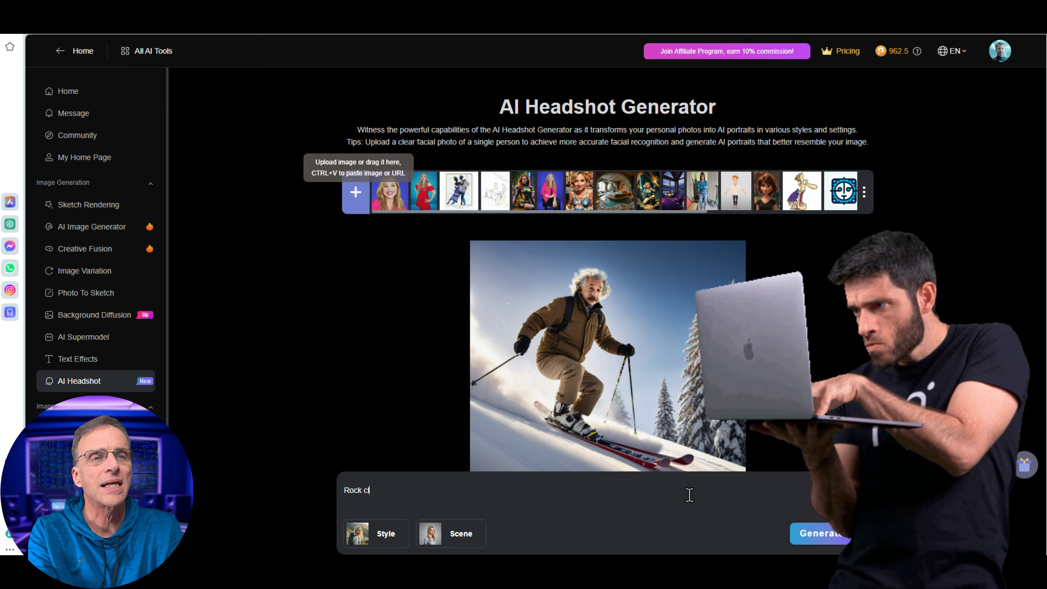
type("imbin")
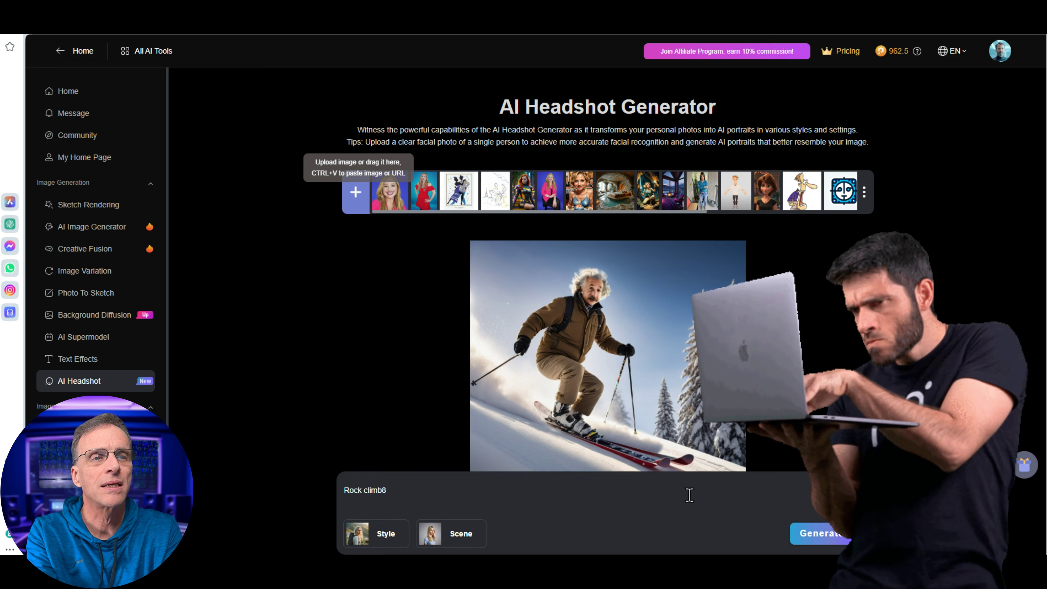
type("g in the Alps")
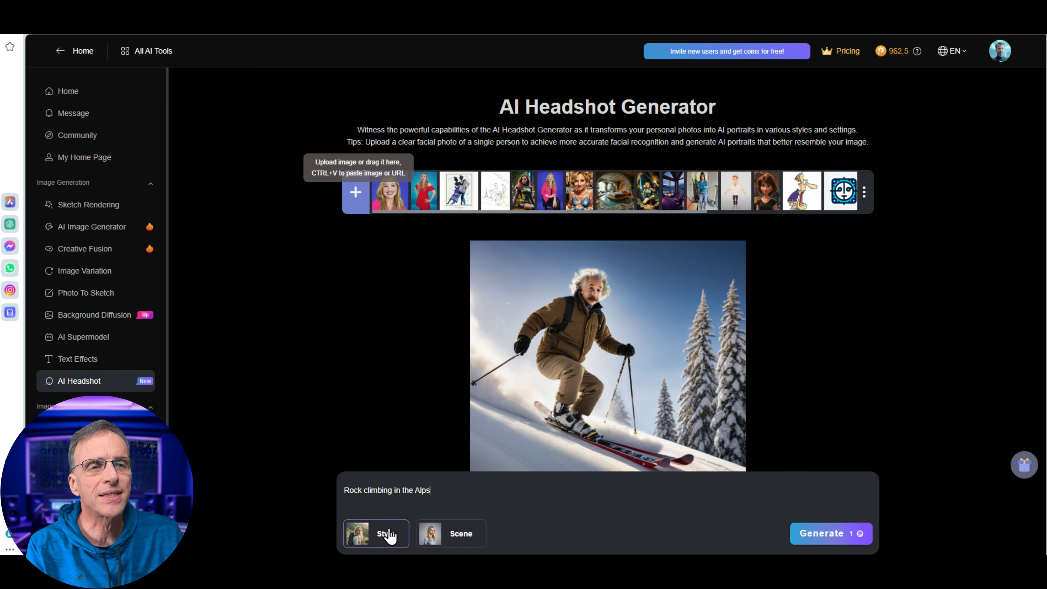
left_click(389, 537)
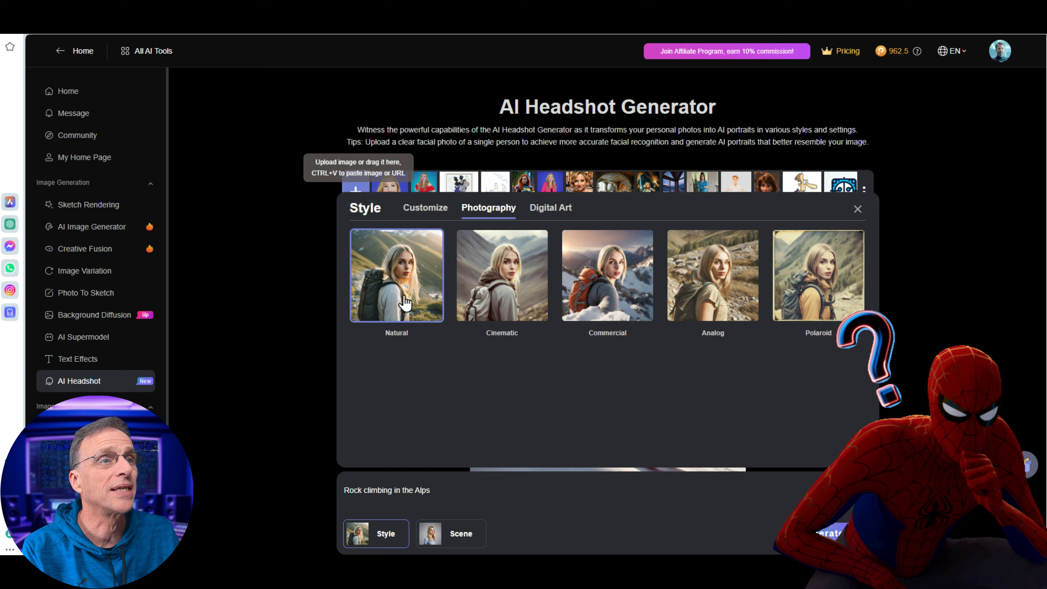
left_click(729, 309)
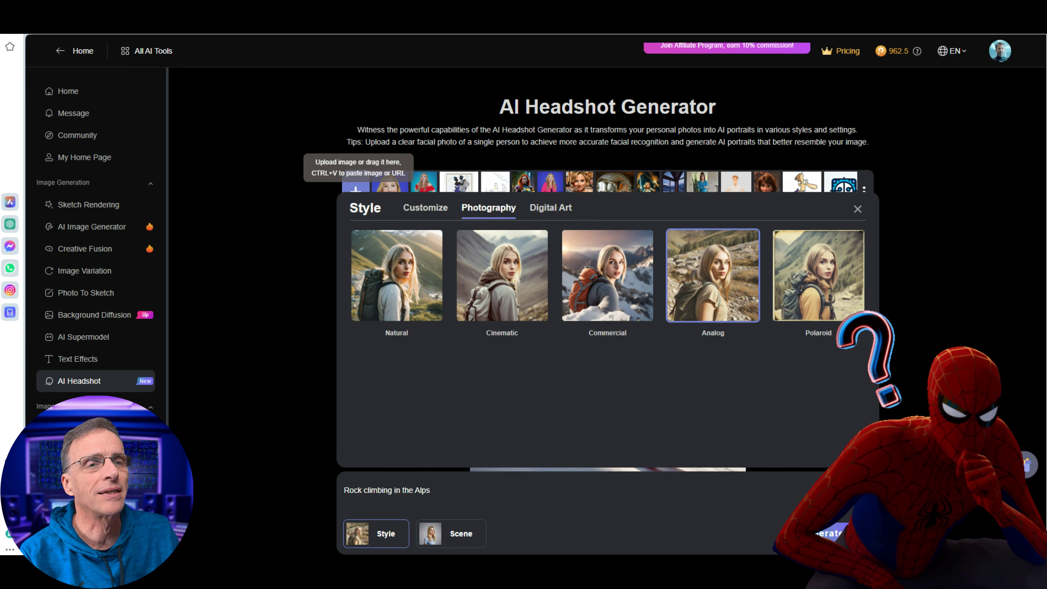
left_click(429, 536)
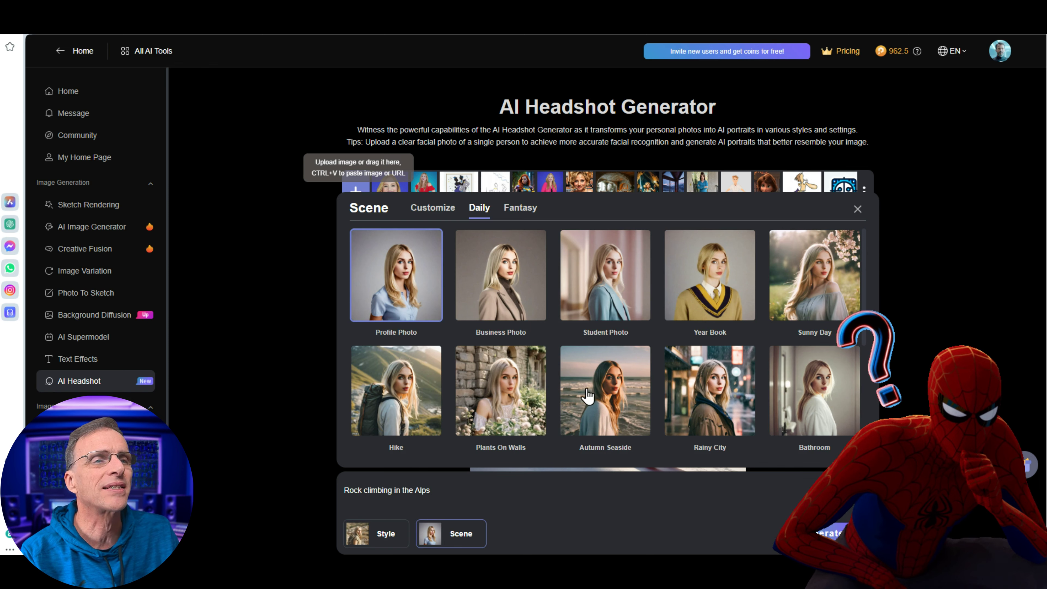
scroll(587, 396, "down", 8)
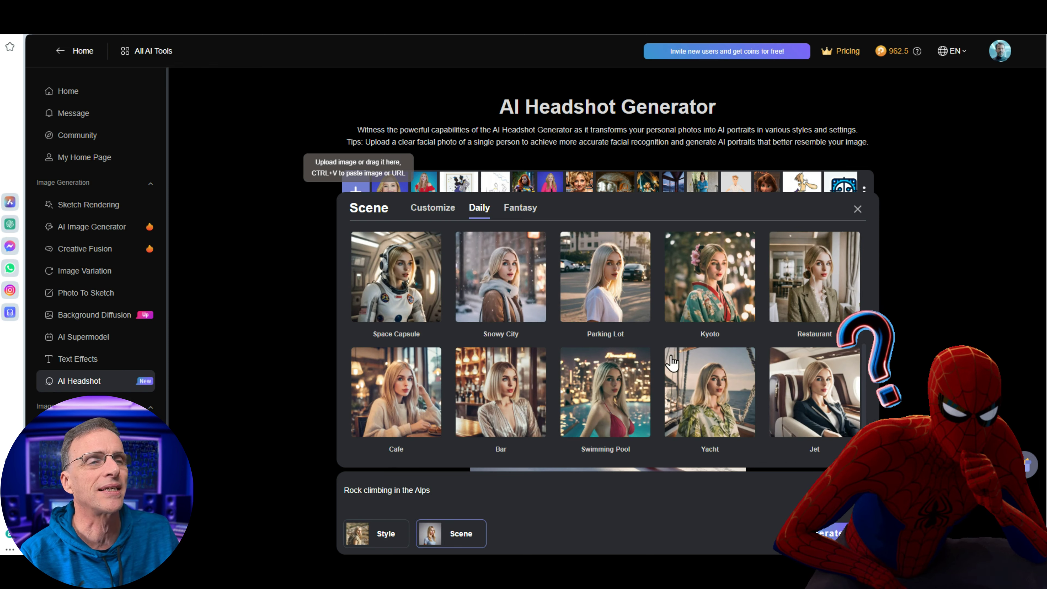
scroll(446, 404, "up", 5)
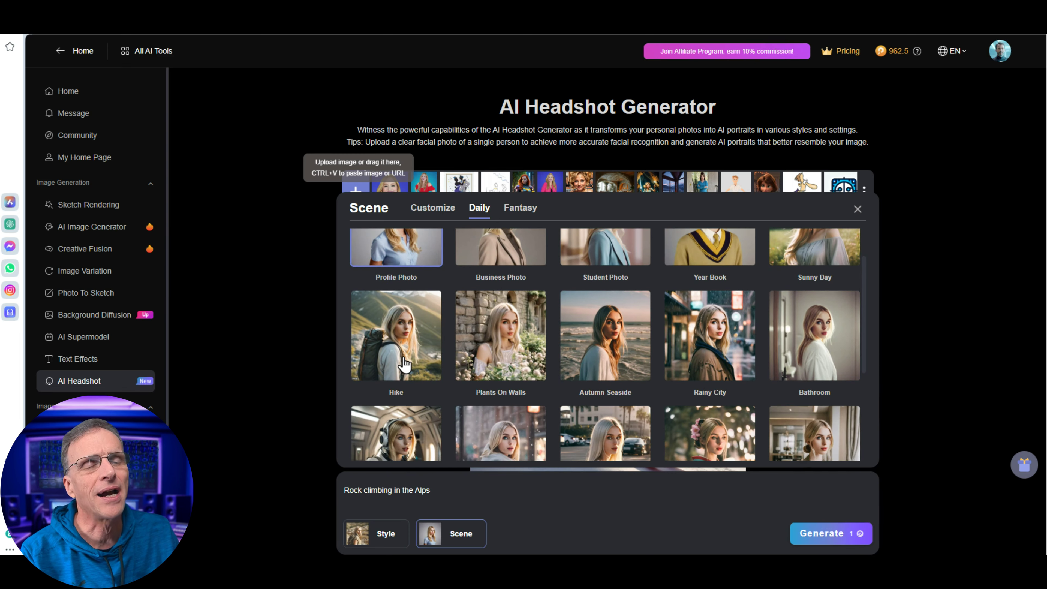
left_click(815, 536)
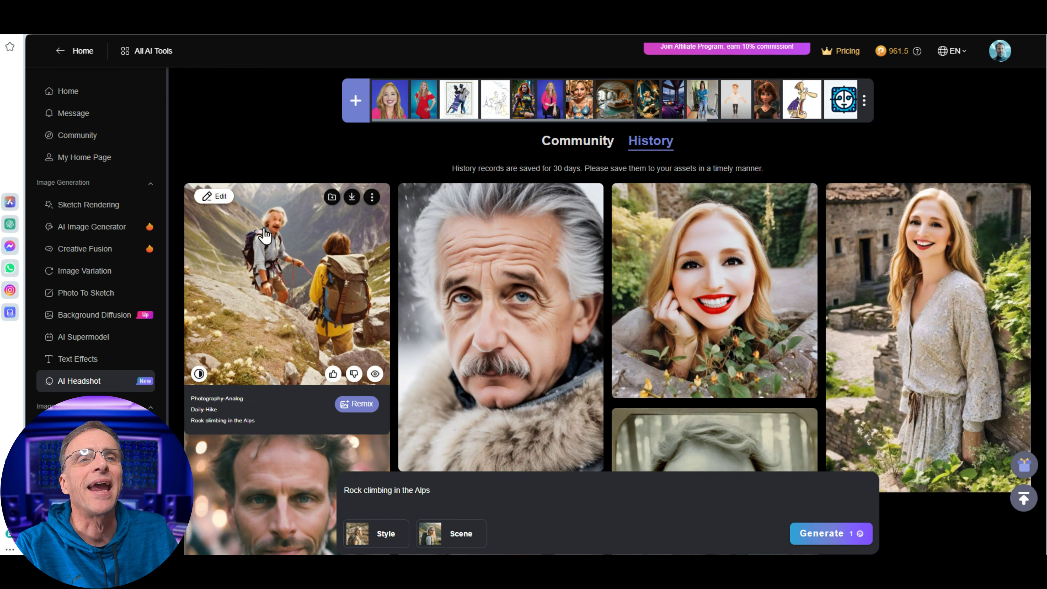
Preview the rock-climbing result, then slide the woman-in-the-ruins headshot against its original photo.
left_click(300, 285)
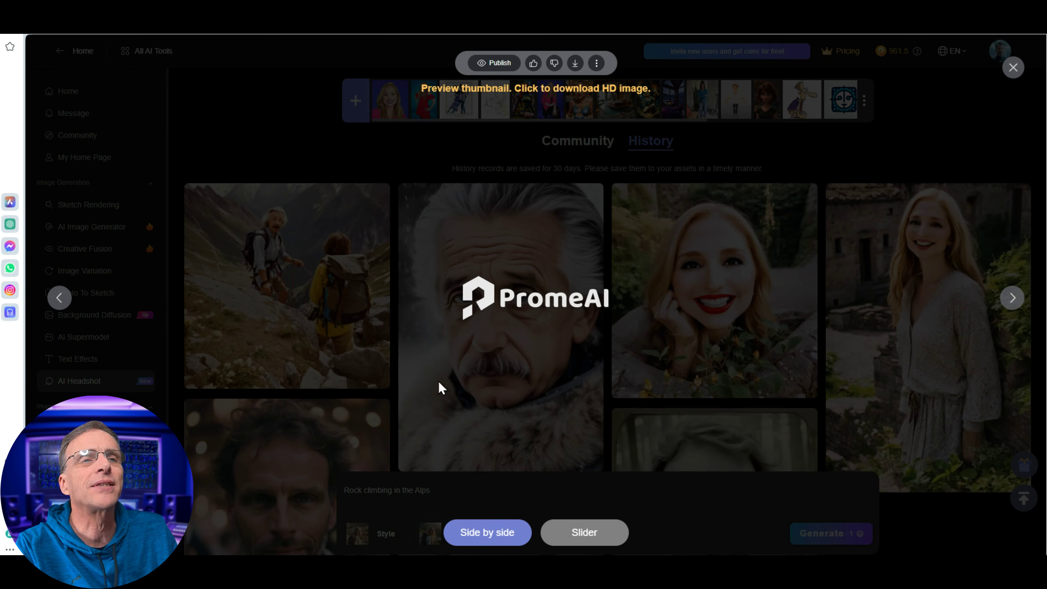
mouse_move(615, 390)
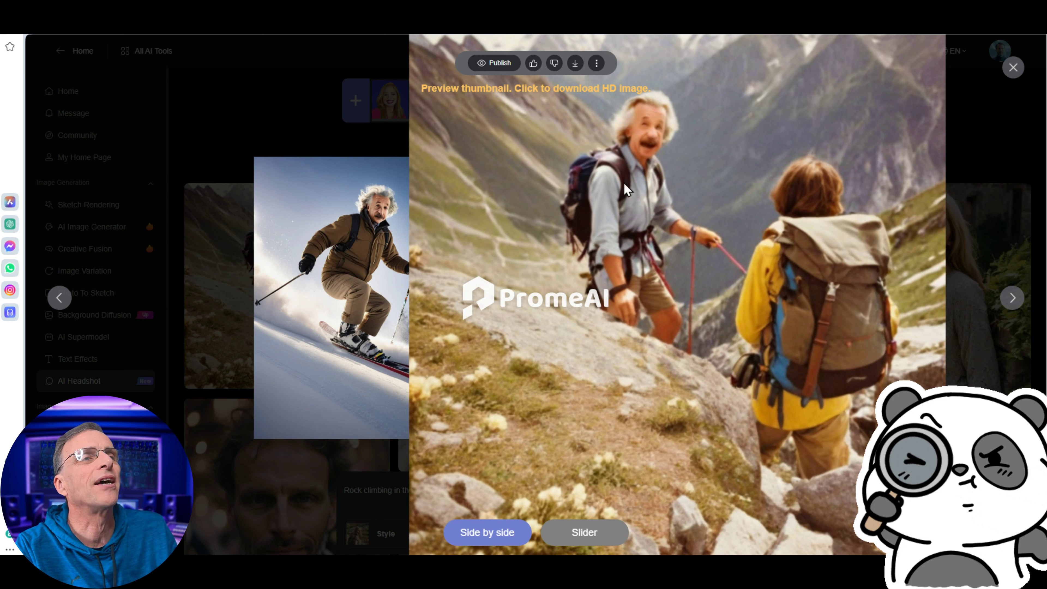
scroll(655, 189, "up", 2)
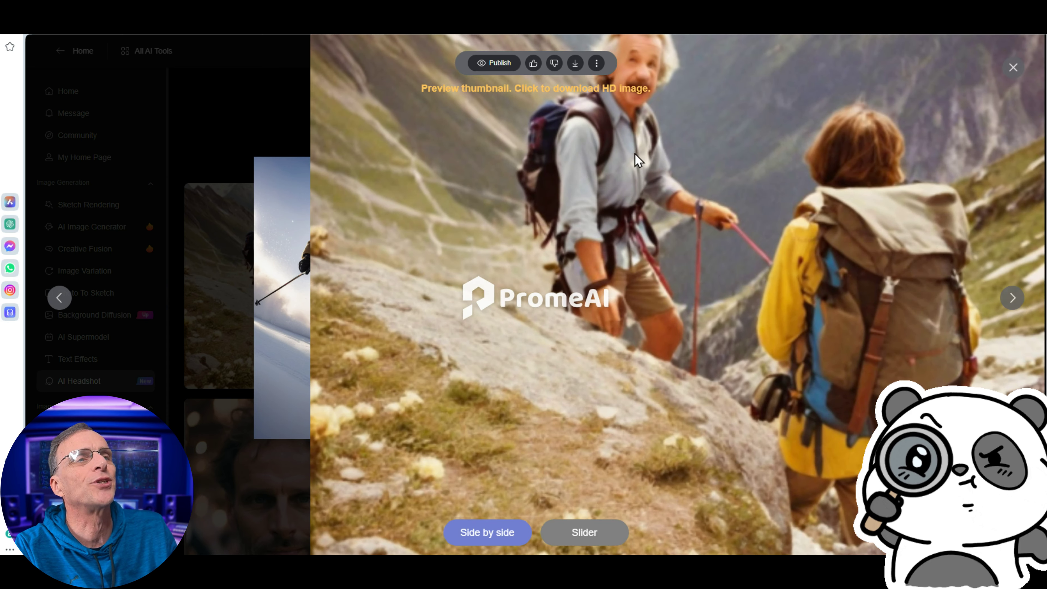
scroll(631, 333, "down", 3)
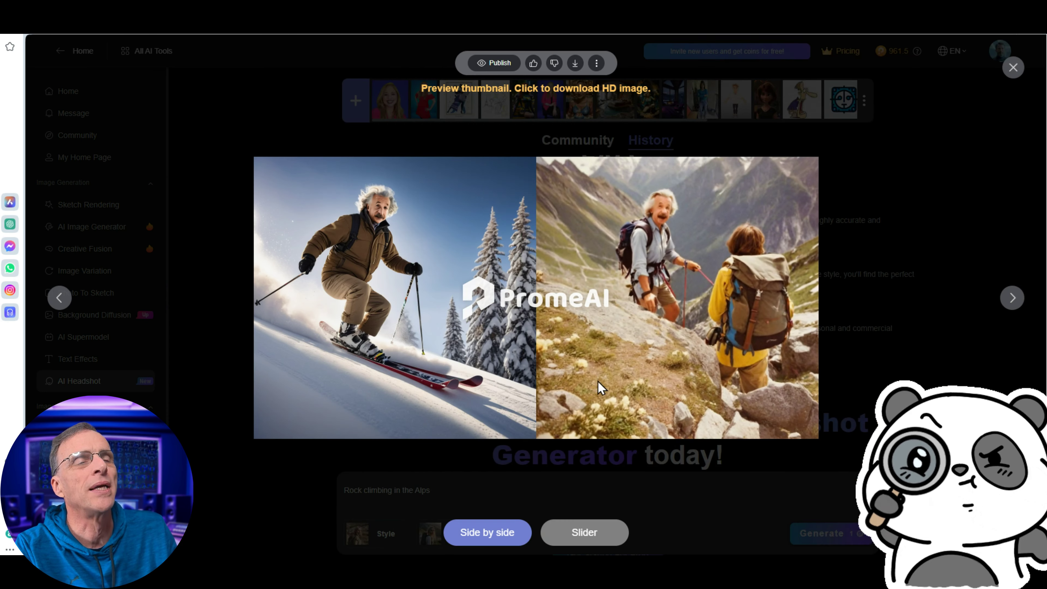
key("Escape")
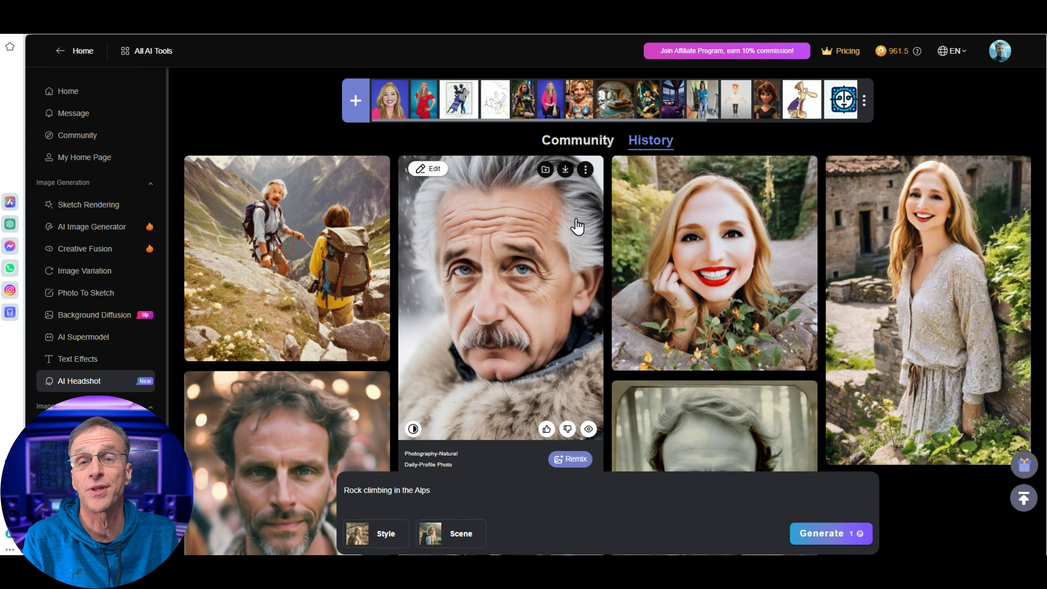
left_click(904, 321)
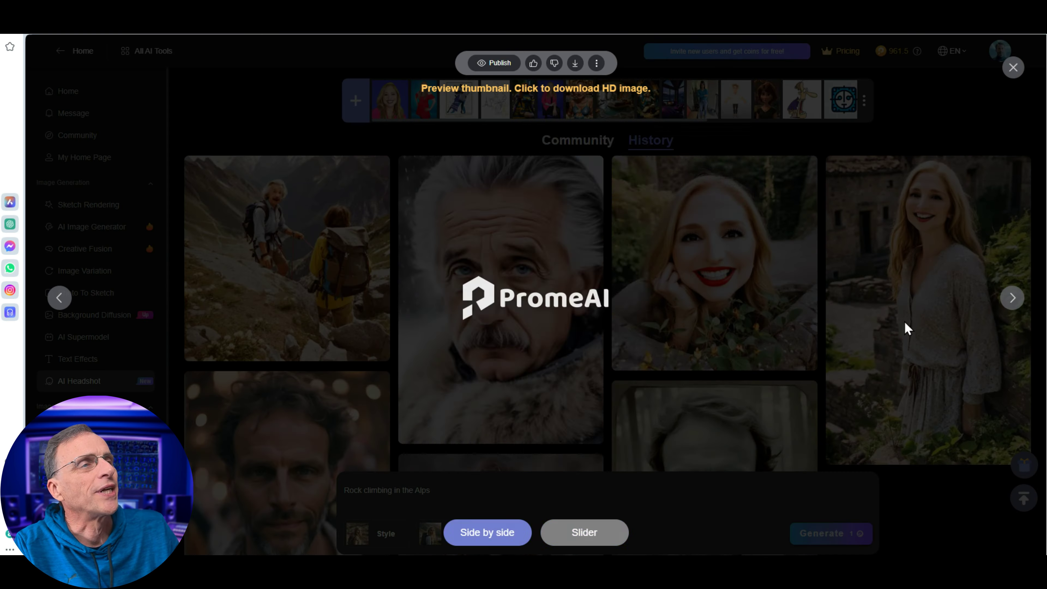
left_click_drag(563, 273, 536, 298)
Compare the red-lipped portrait and the Jedi headshot against their originals with the Before/After slider.
left_click(731, 305)
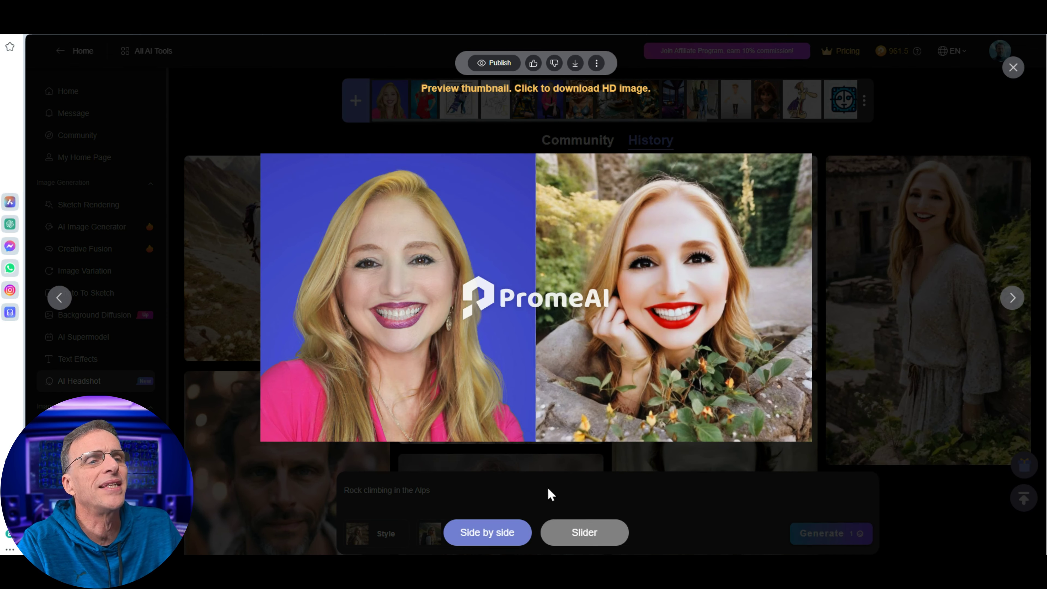
left_click(575, 529)
left_click_drag(538, 342, 635, 341)
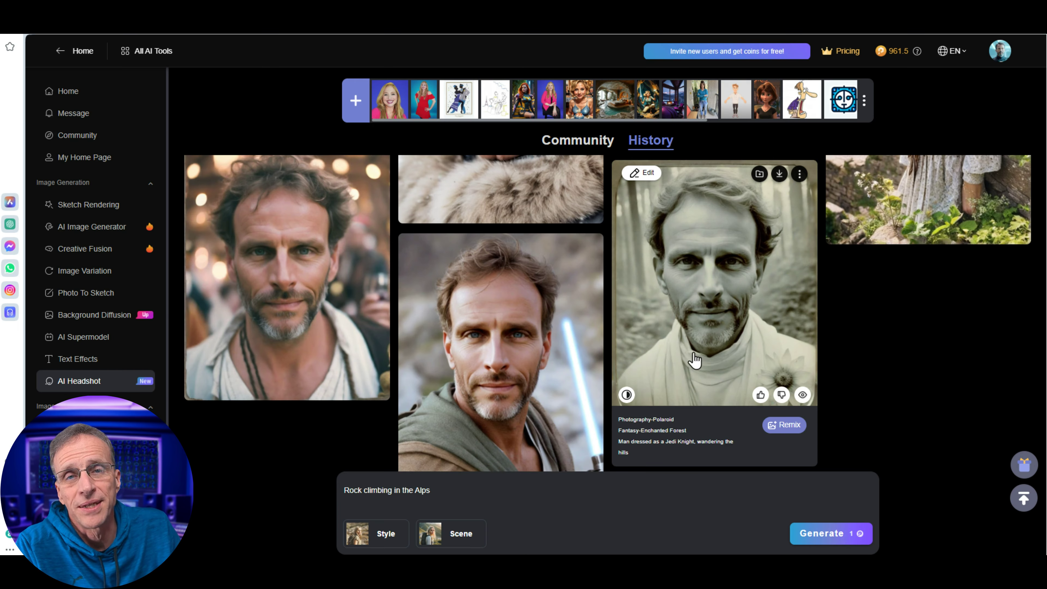
left_click(484, 363)
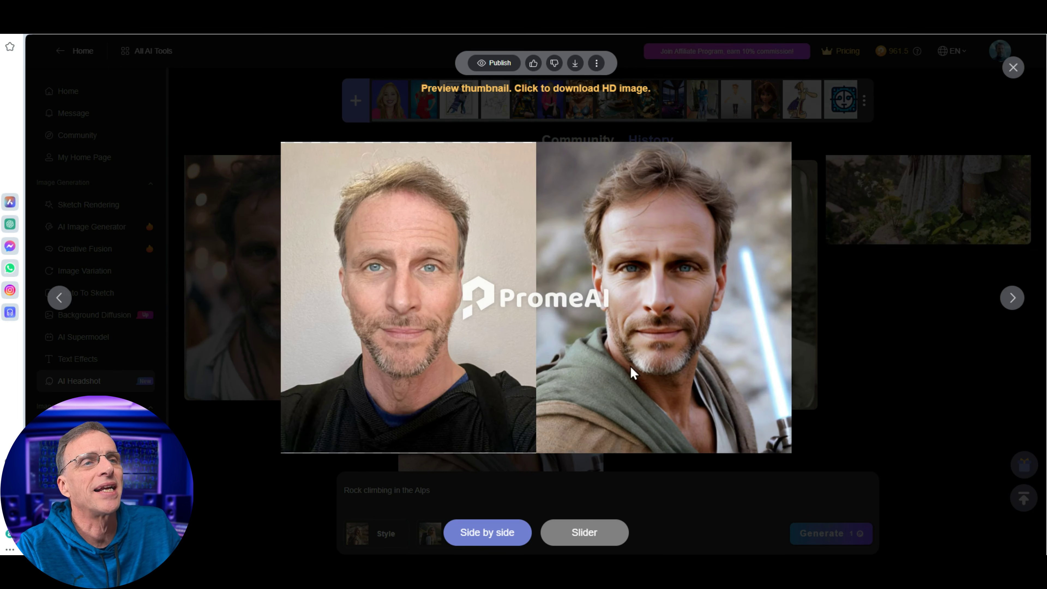
left_click(579, 547)
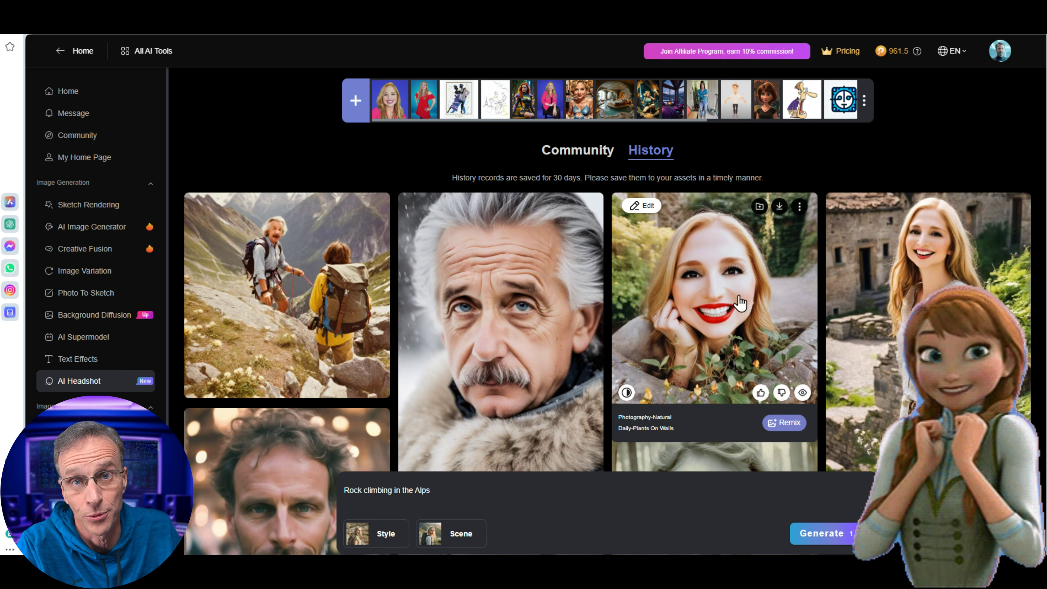
Outpaint the Einstein portrait onto a 9:16 902x1604 canvas, shrunk and placed near the top, and start the prompt.
scroll(531, 345, "down", 2)
scroll(536, 309, "up", 2)
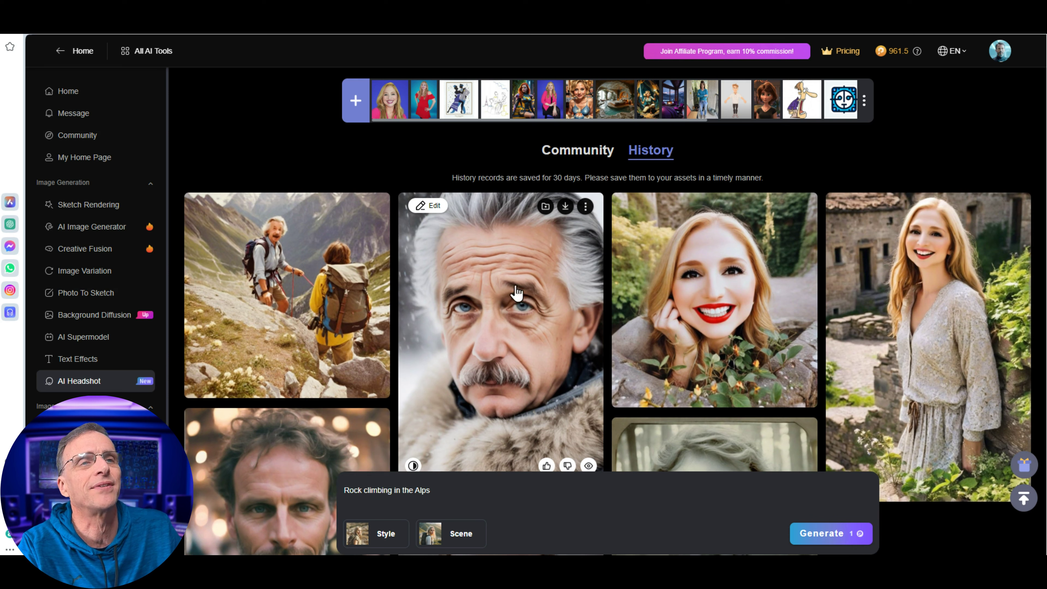
left_click(431, 206)
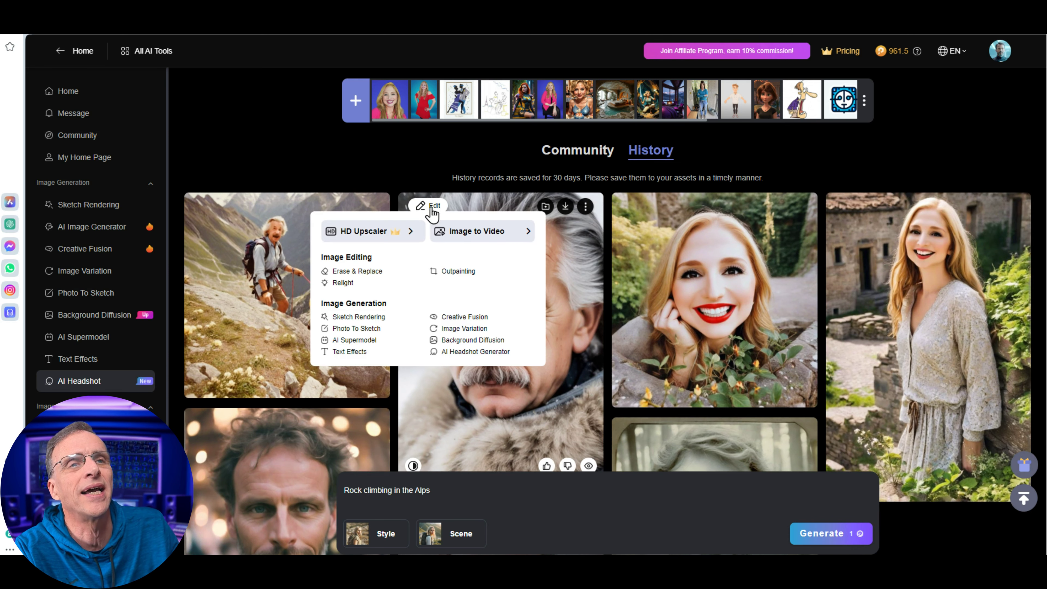
left_click(465, 280)
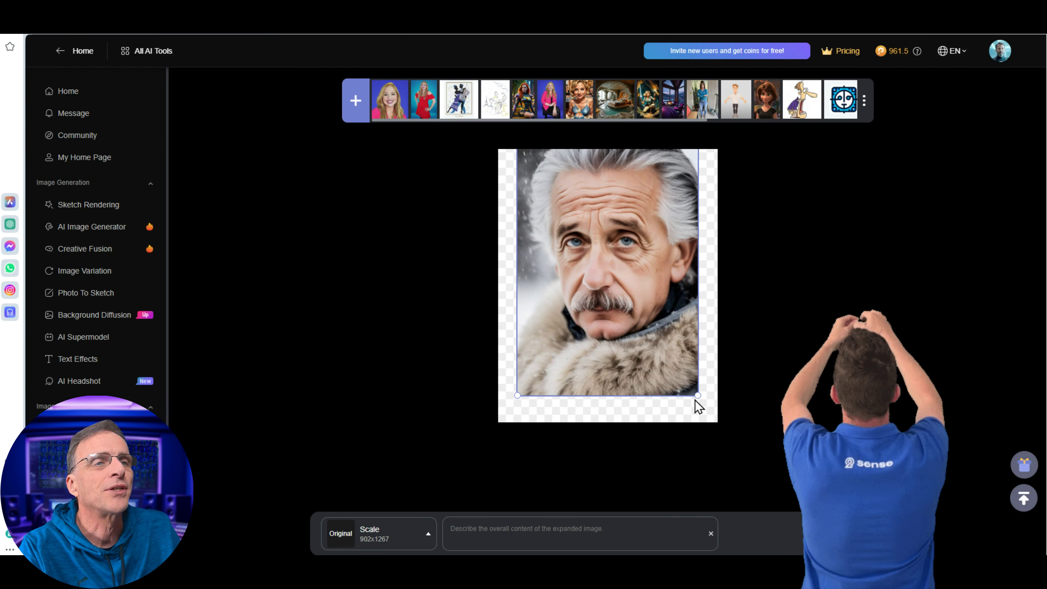
left_click(412, 534)
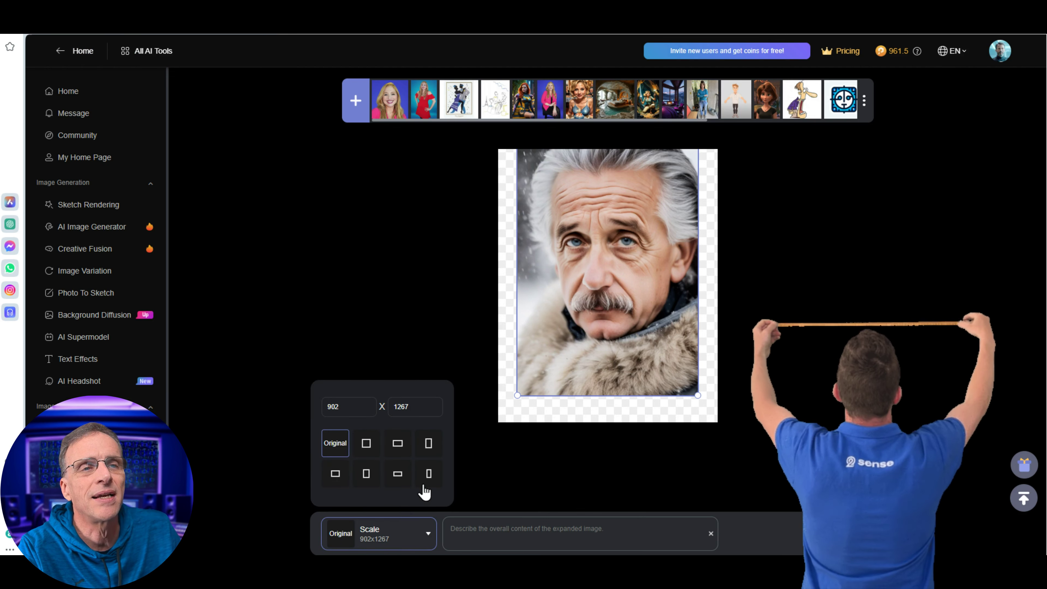
left_click(428, 475)
left_click(402, 534)
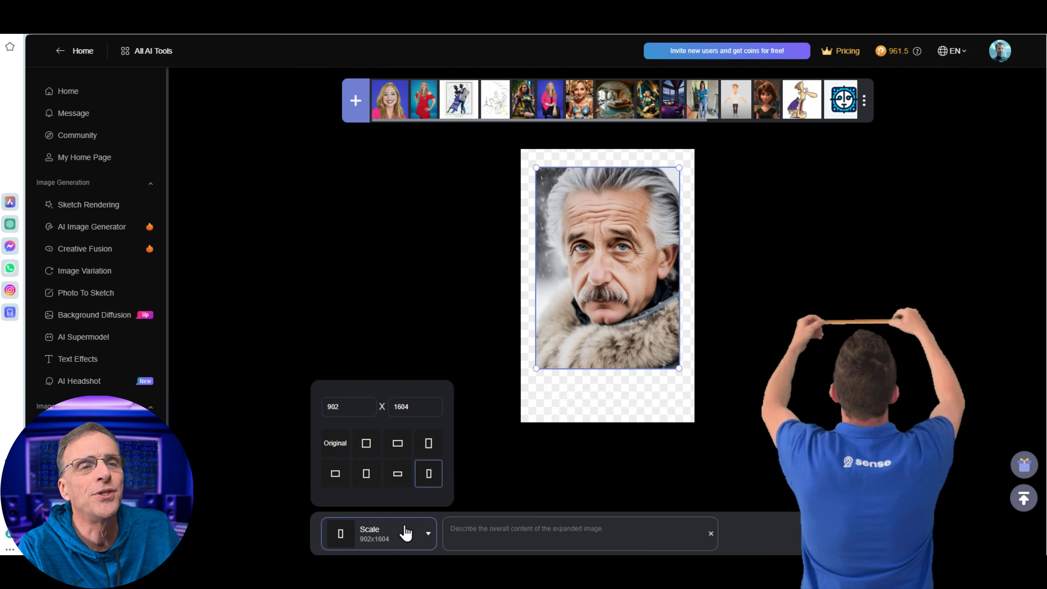
left_click_drag(645, 301, 645, 287)
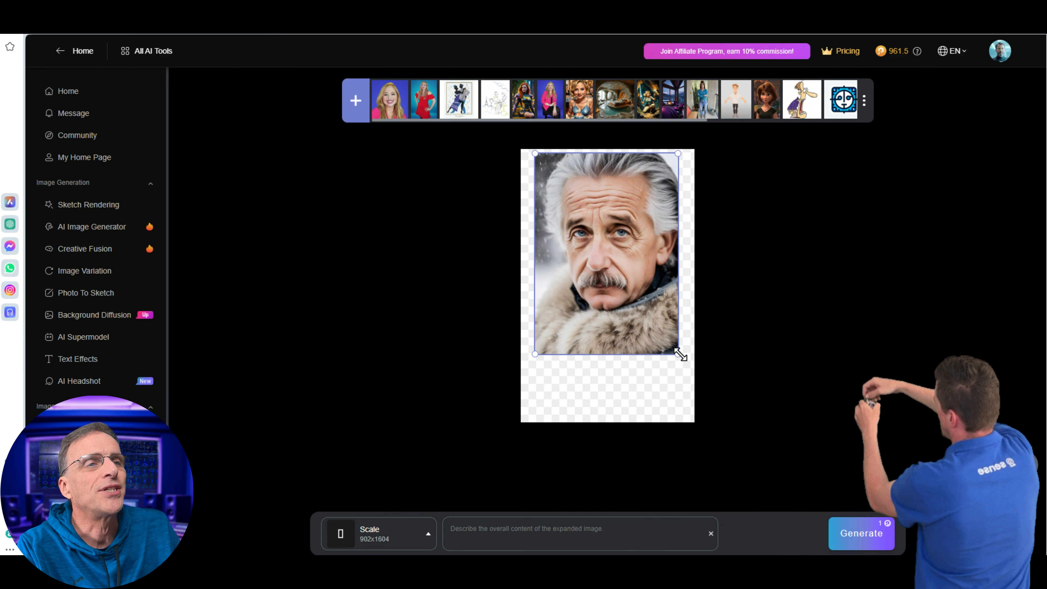
left_click_drag(678, 354, 622, 276)
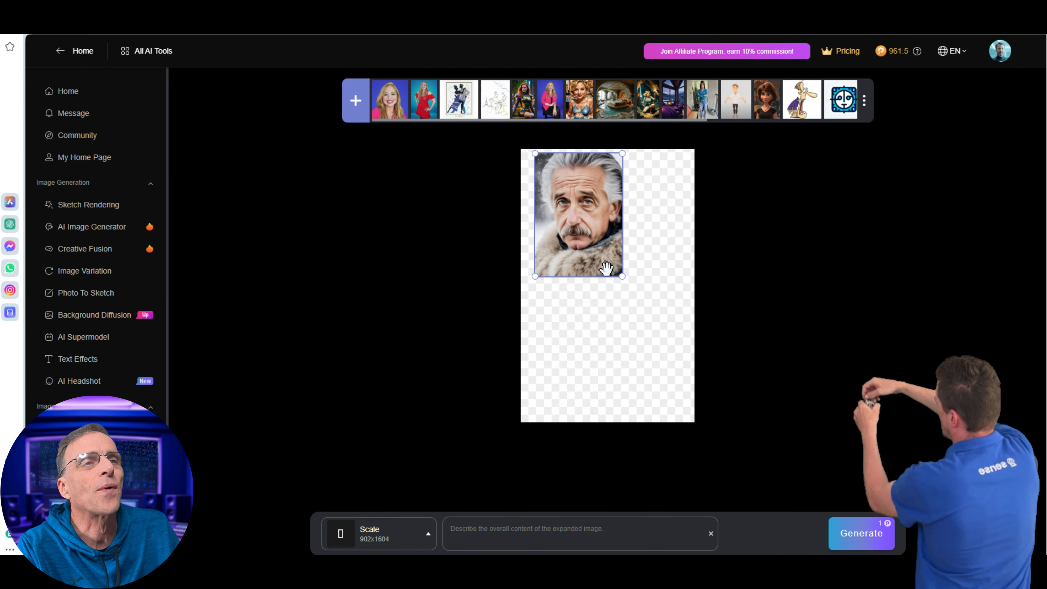
left_click_drag(585, 241, 612, 239)
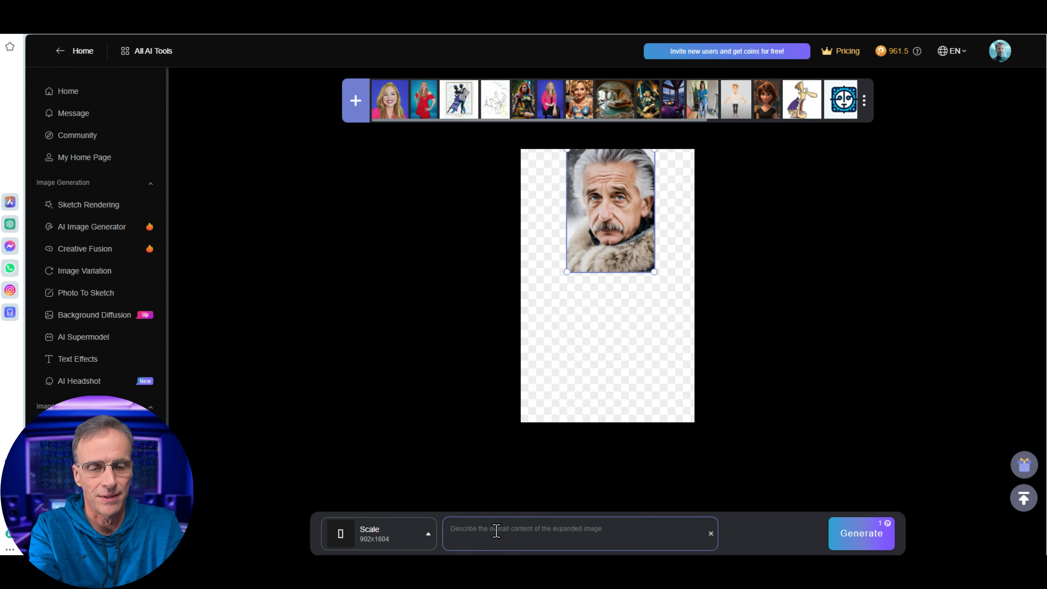
type("wea")
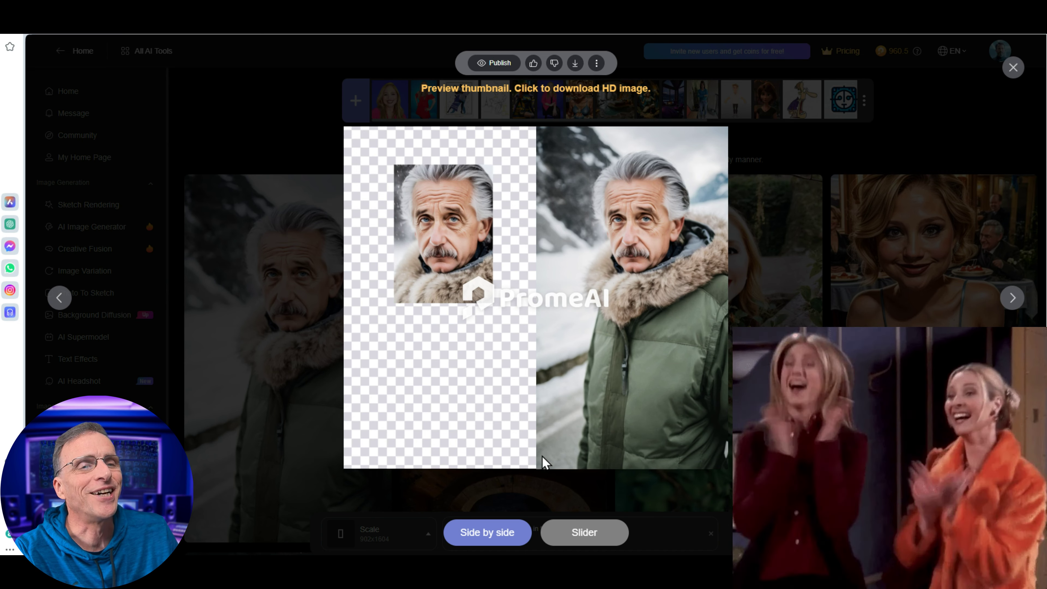
Compare the parka outpaint with its original on the Before/After slider, then close the viewer.
left_click(573, 534)
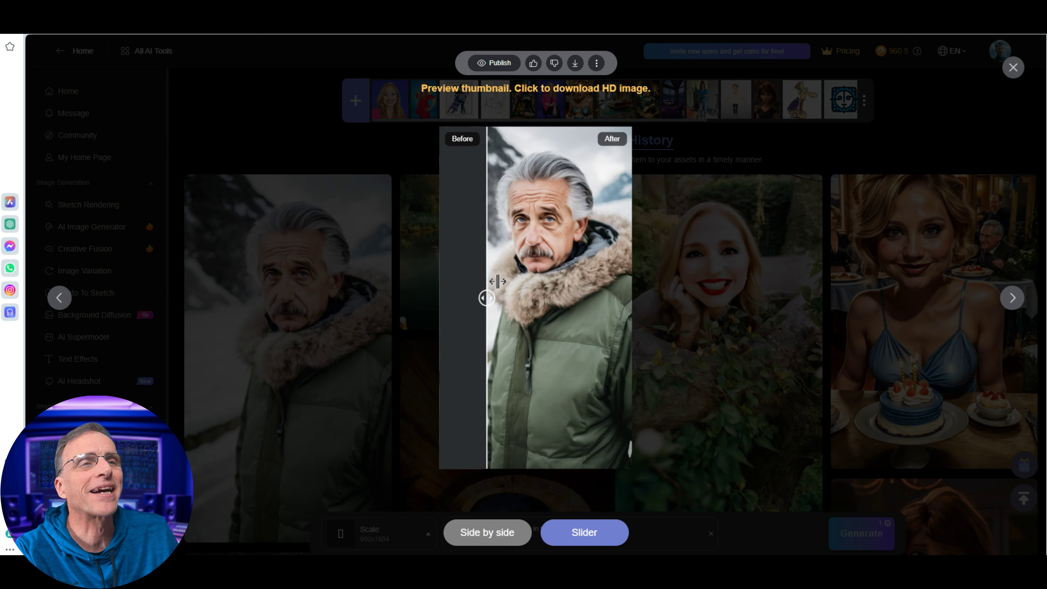
left_click_drag(635, 284, 457, 271)
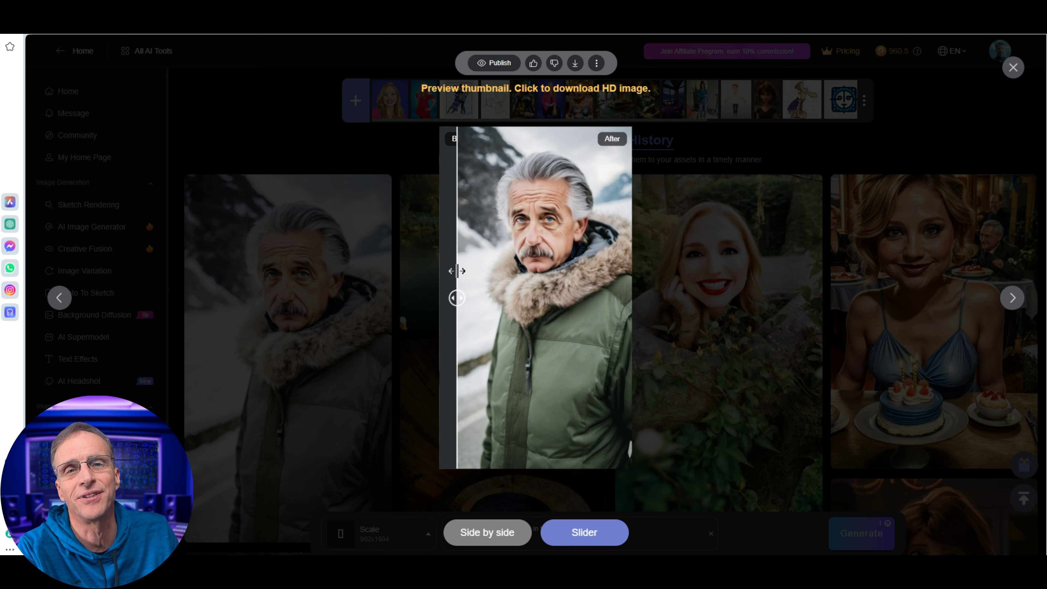
left_click(659, 507)
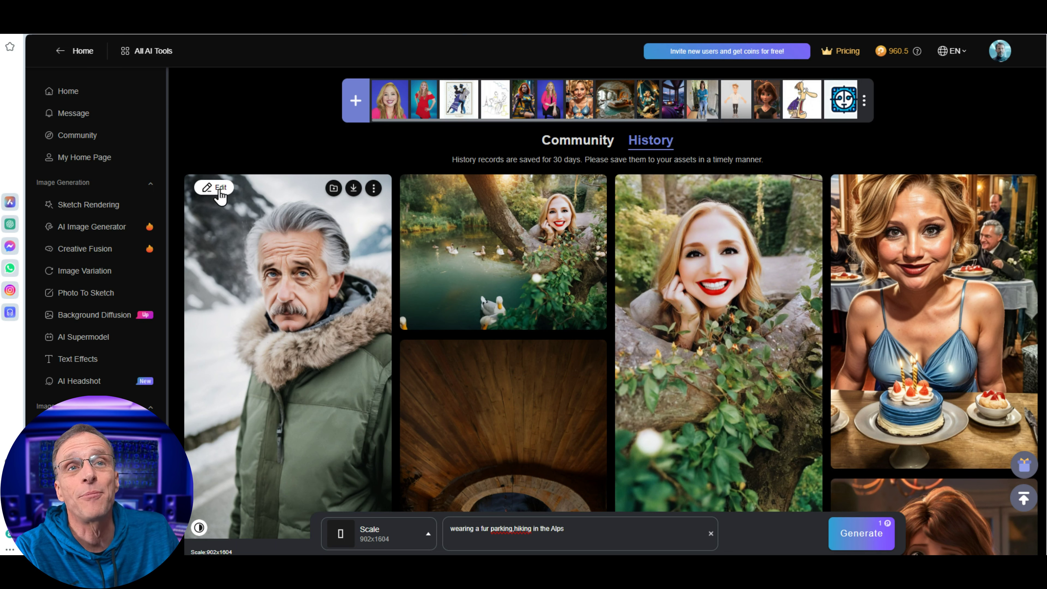
Outpaint the parka image with the prompt 'broken down on the side of the road in a snowstorm'.
left_click(220, 189)
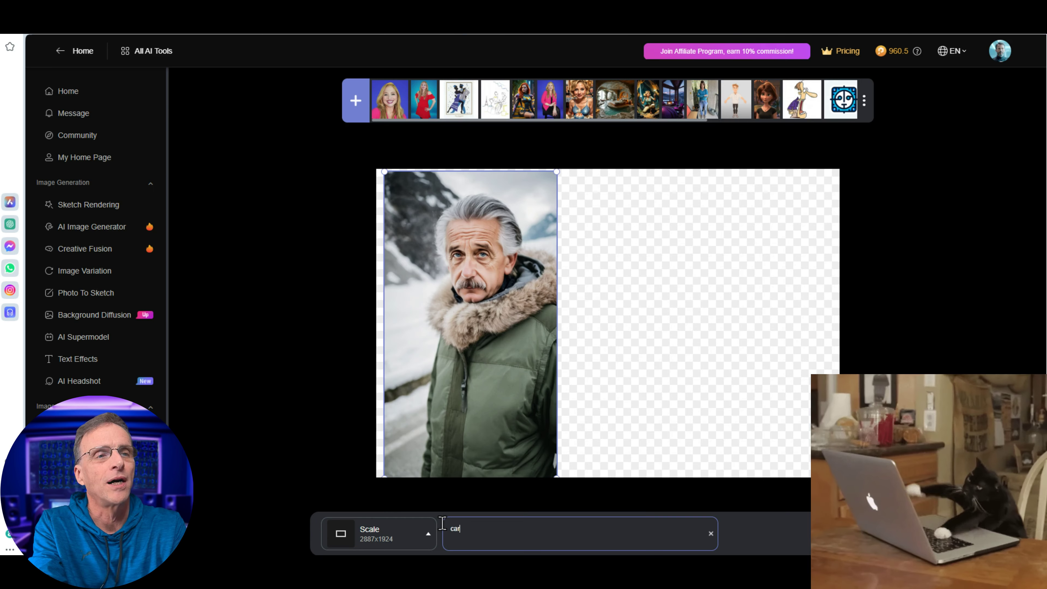
type("broken")
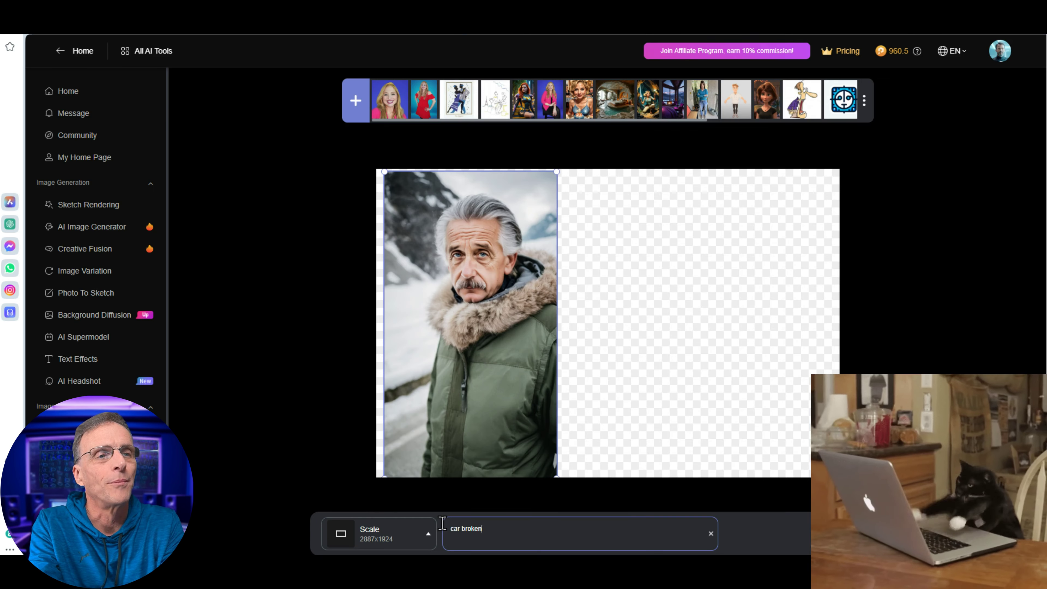
type(" down on the side of")
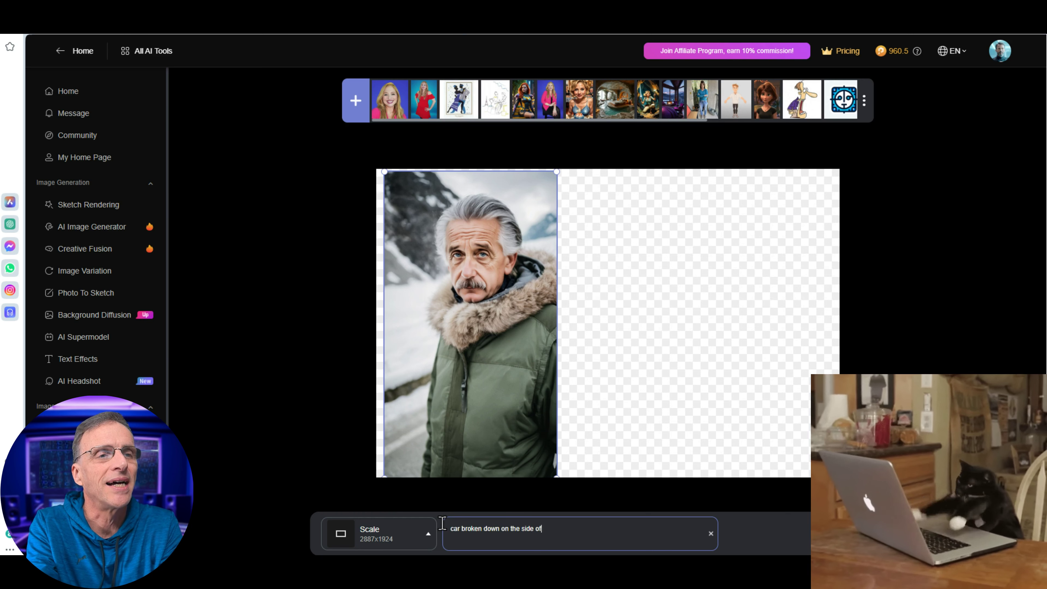
type(" the road in a s")
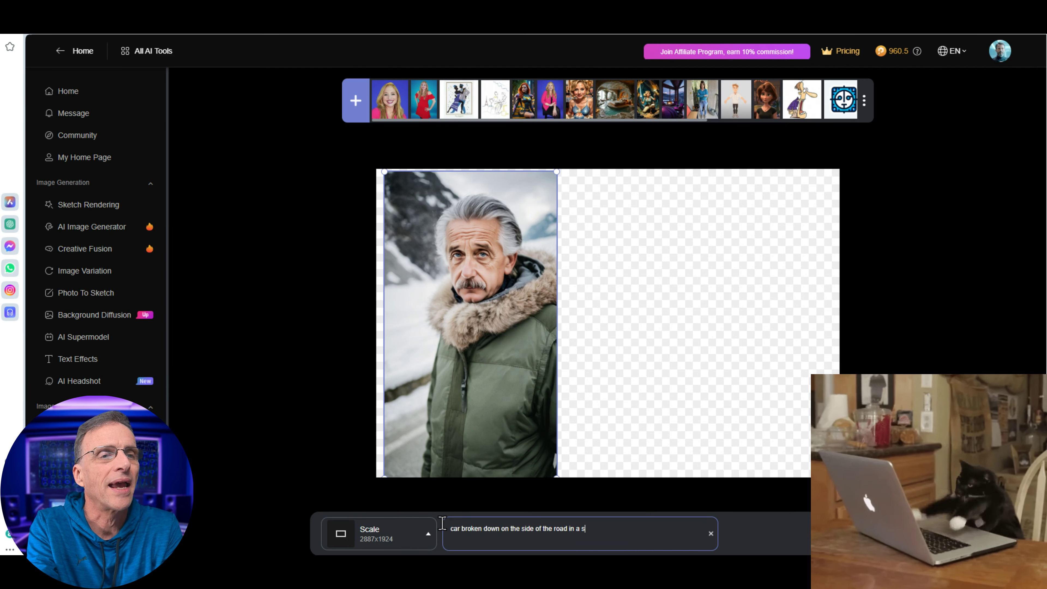
type("nowstorm")
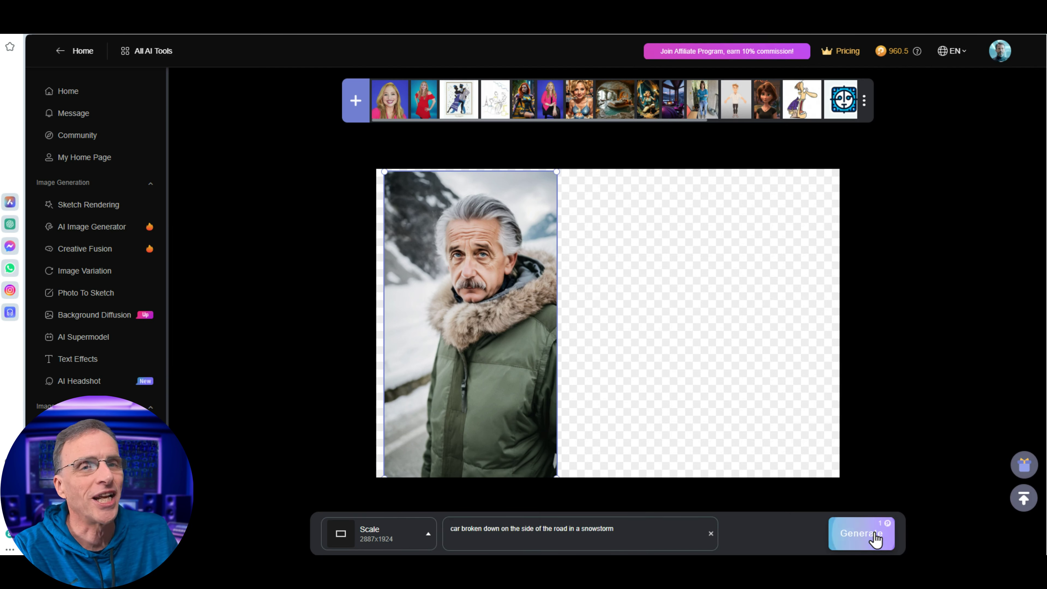
left_click(876, 540)
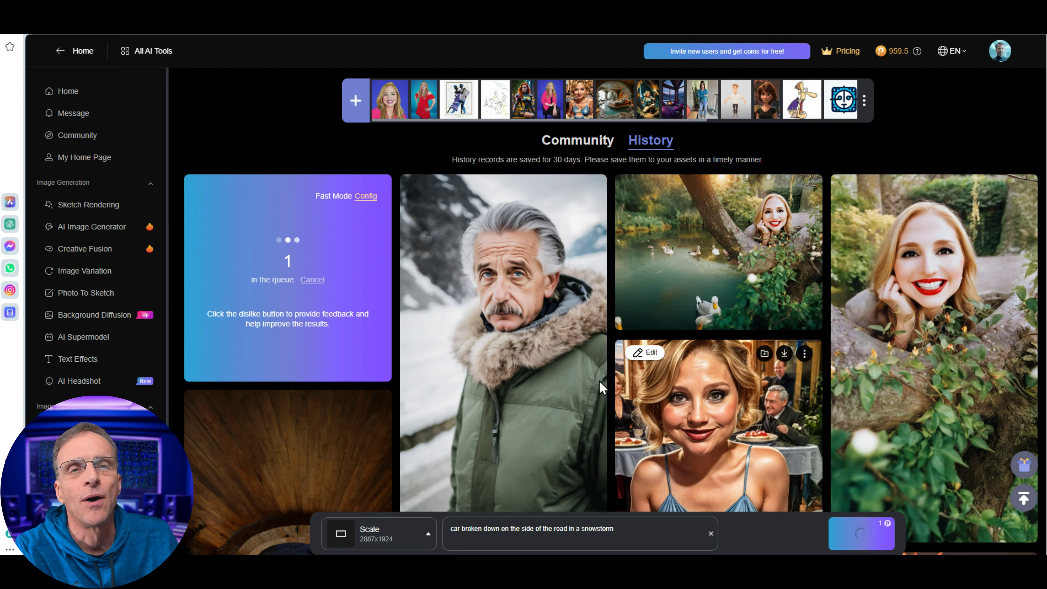
left_click(741, 282)
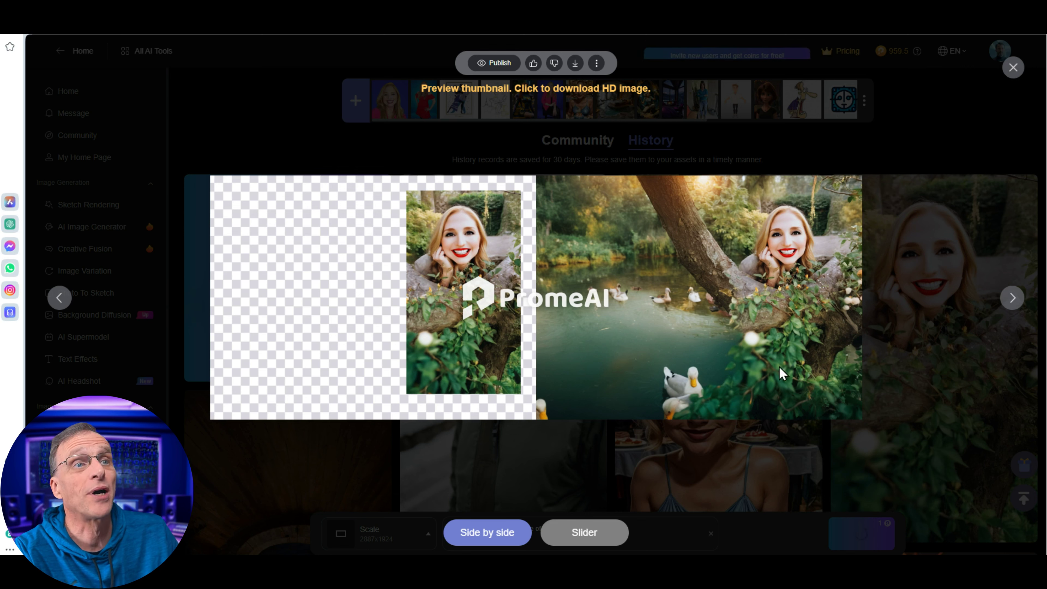
left_click(424, 473)
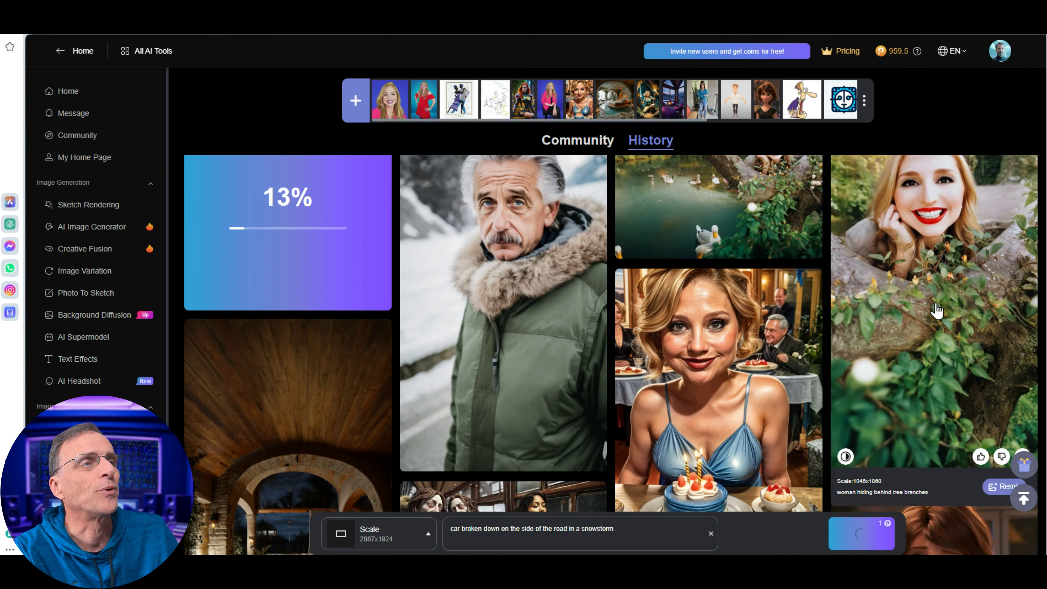
left_click(936, 304)
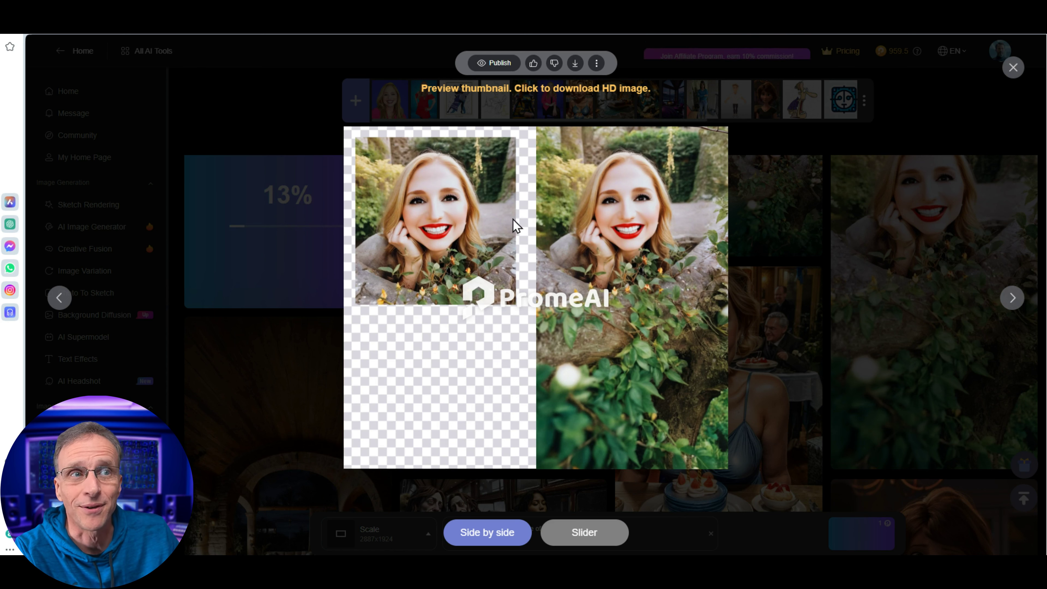
left_click(820, 411)
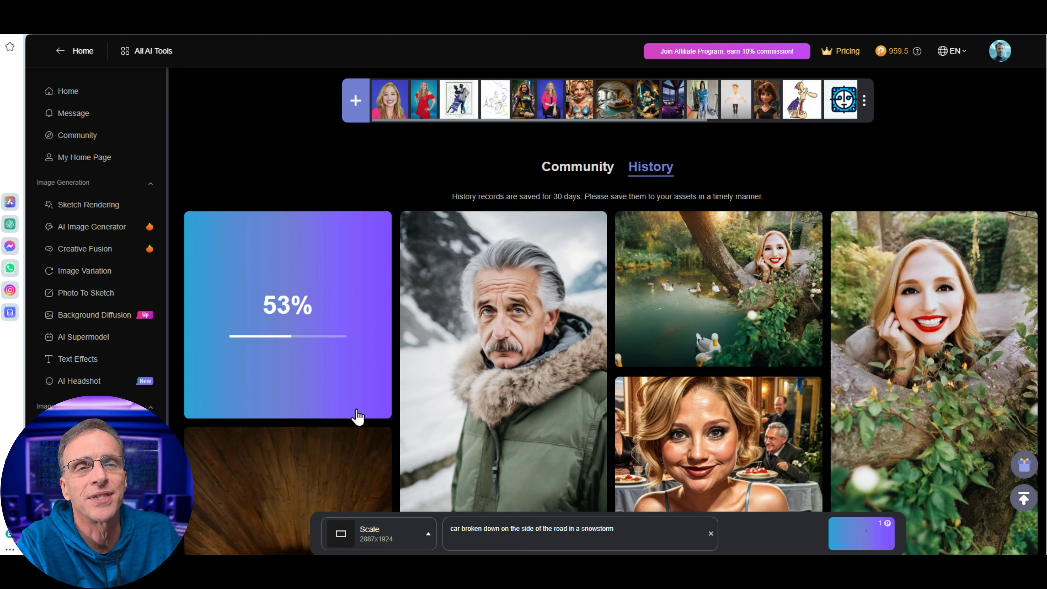
left_click(453, 478)
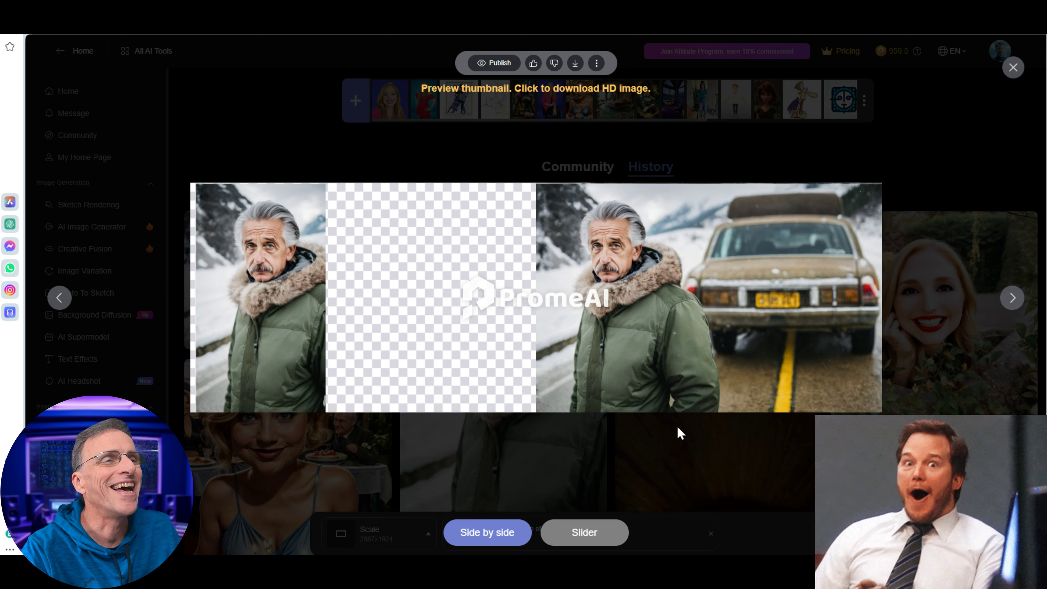
left_click(585, 533)
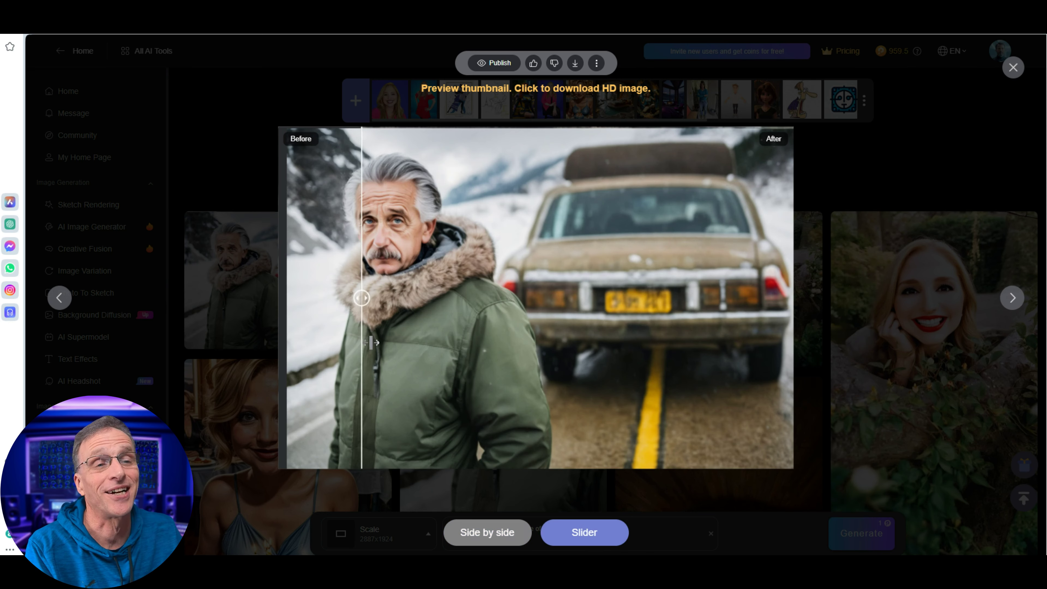
left_click_drag(346, 351, 324, 347)
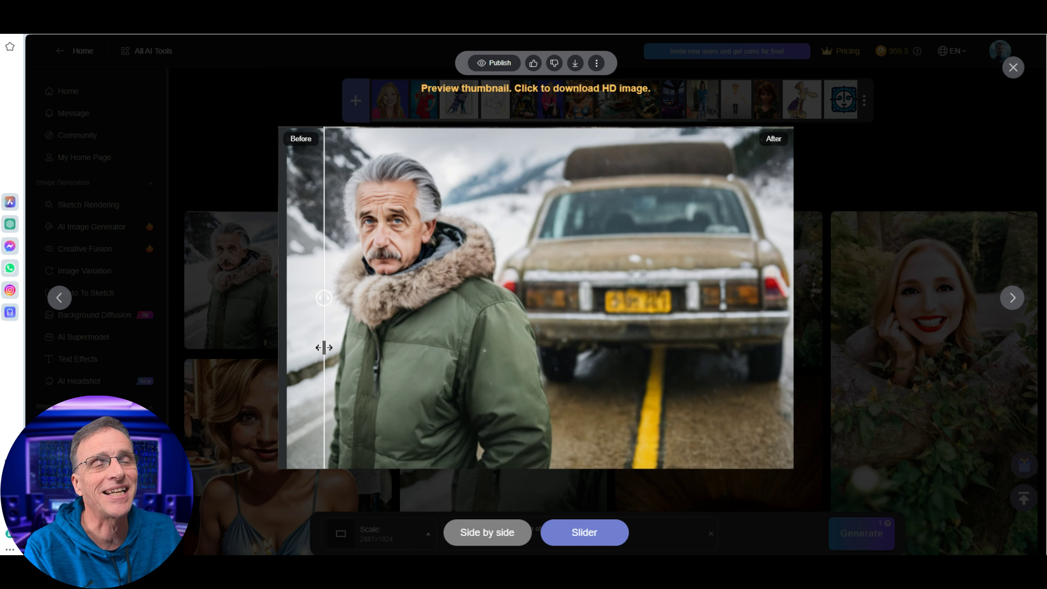
key("Escape")
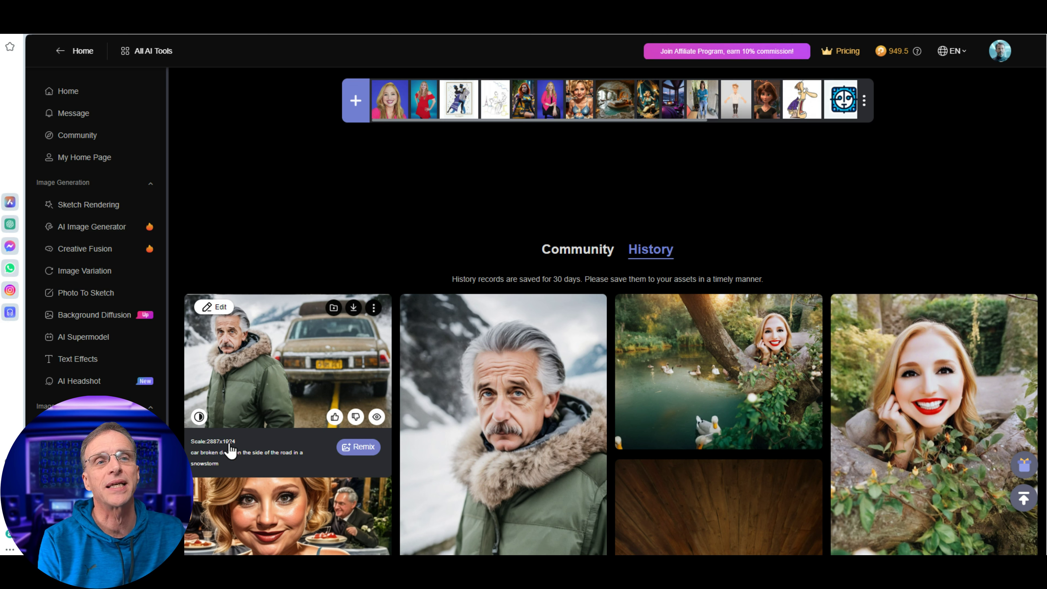
Outpaint the roadside image on a 9:16 canvas, with the picture aligned to the top edge.
left_click(216, 315)
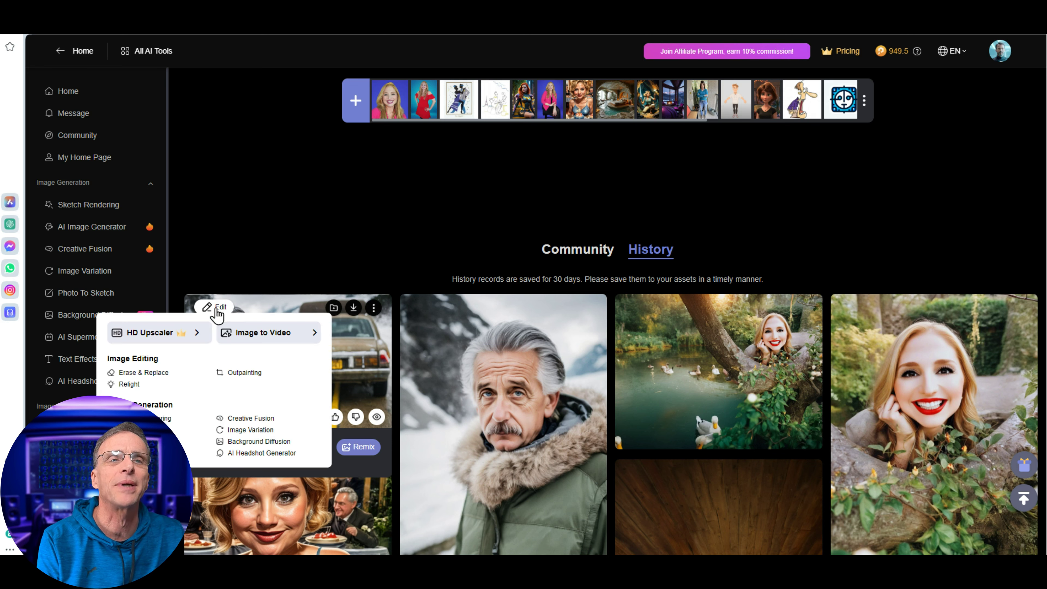
left_click(244, 371)
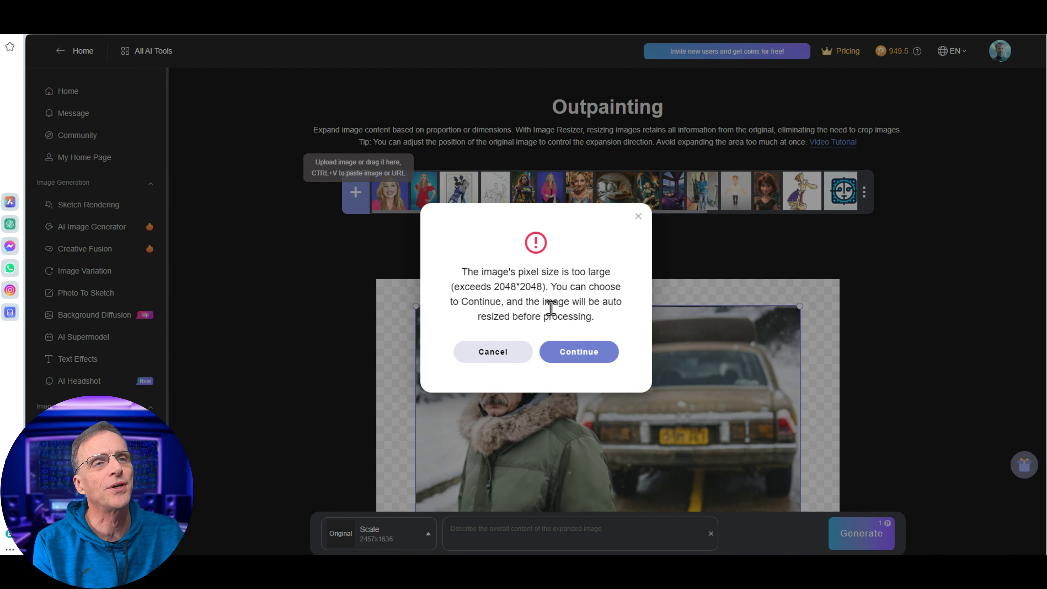
left_click(579, 352)
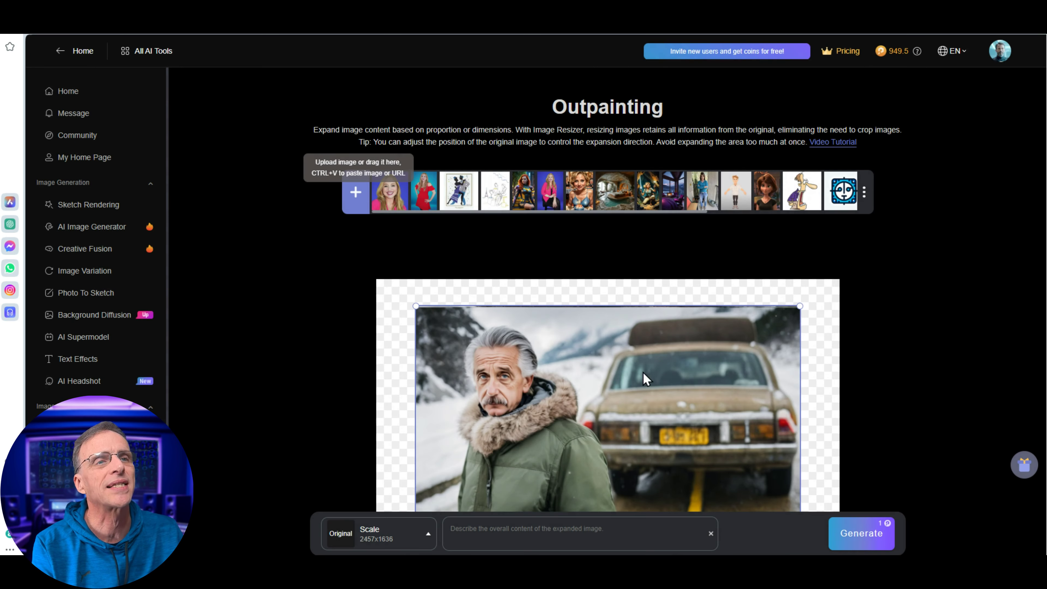
scroll(882, 367, "down", 2)
left_click(416, 536)
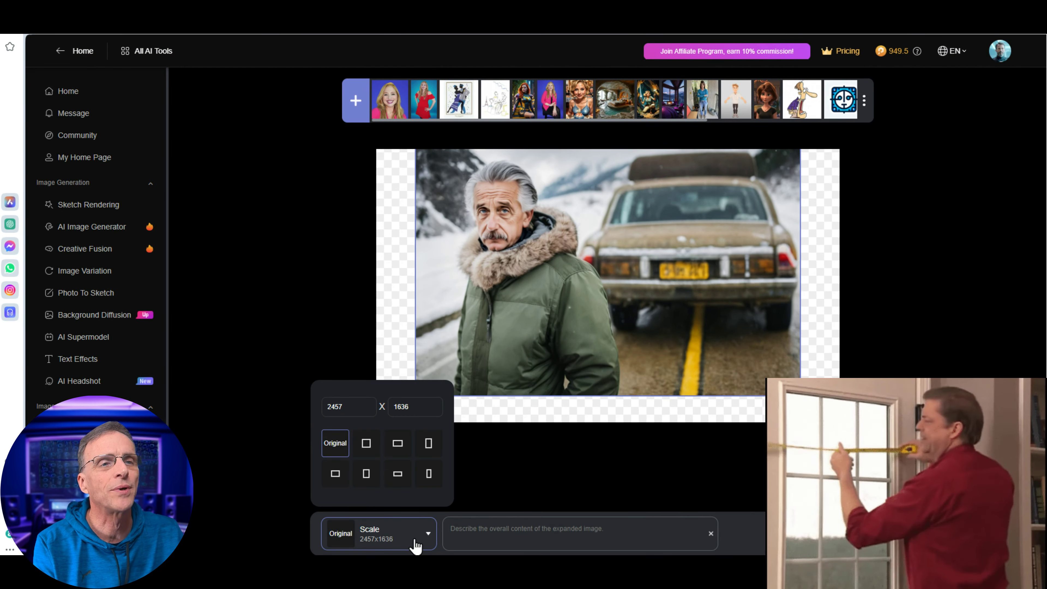
left_click(428, 474)
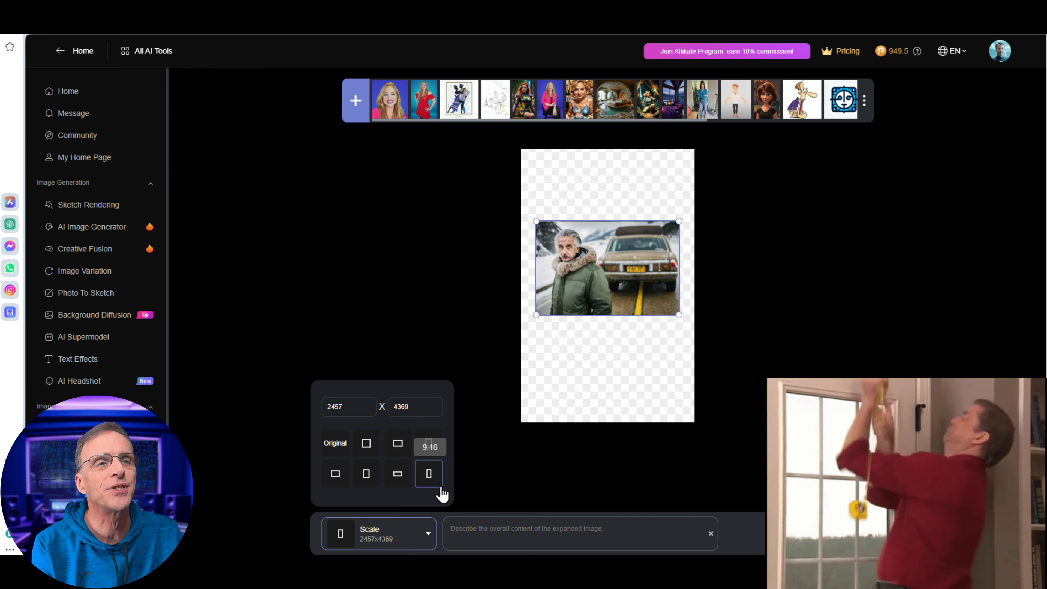
left_click_drag(648, 305, 717, 326)
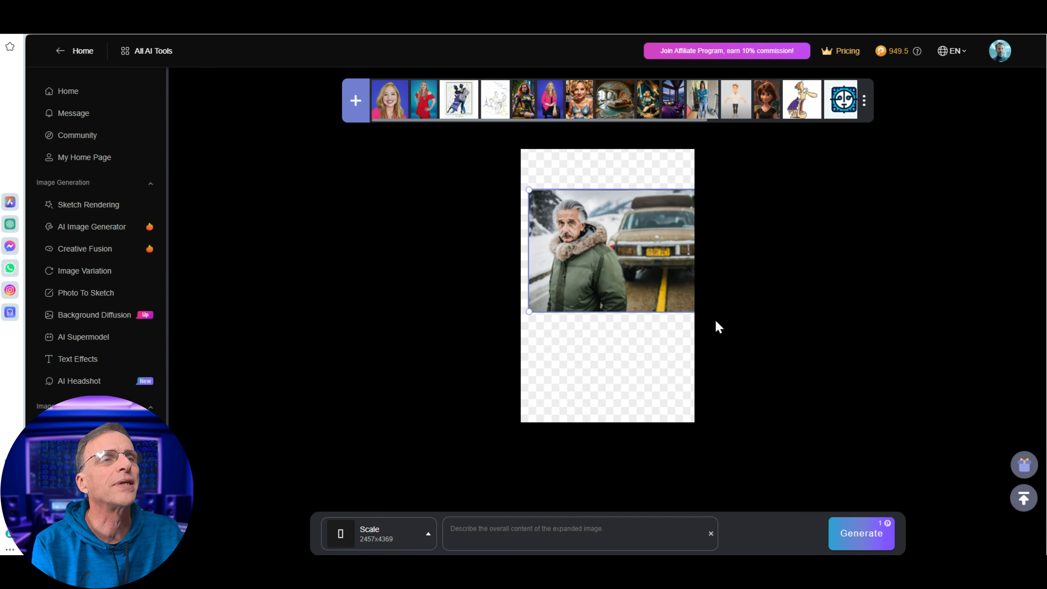
left_click_drag(667, 284, 656, 241)
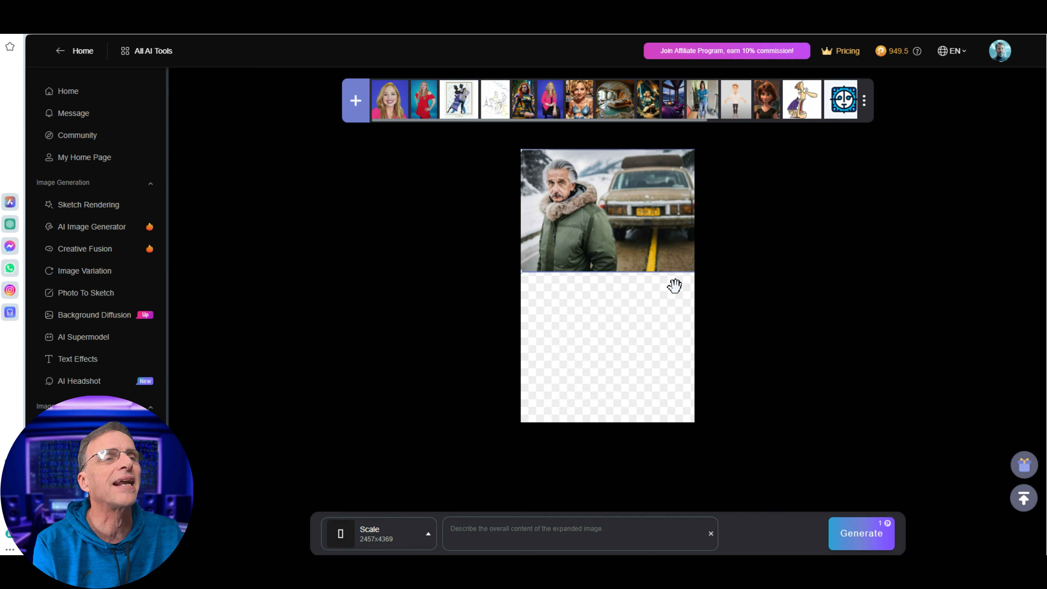
Generate the extension with the prompt 'wearing a fur parka and biker shorts, white socks, and sandles'.
left_click(513, 530)
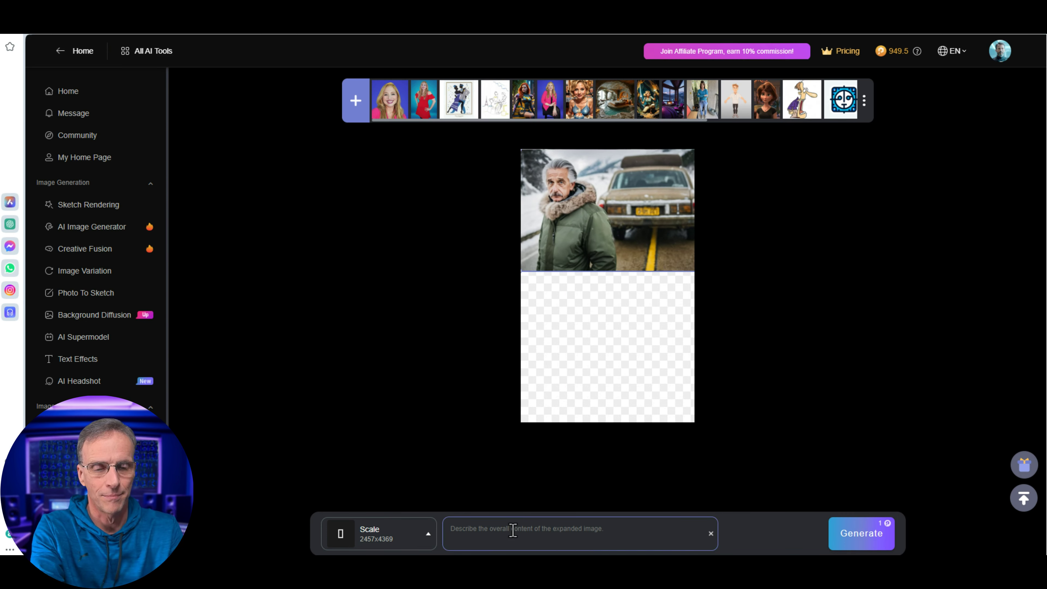
type("wearing a fur ")
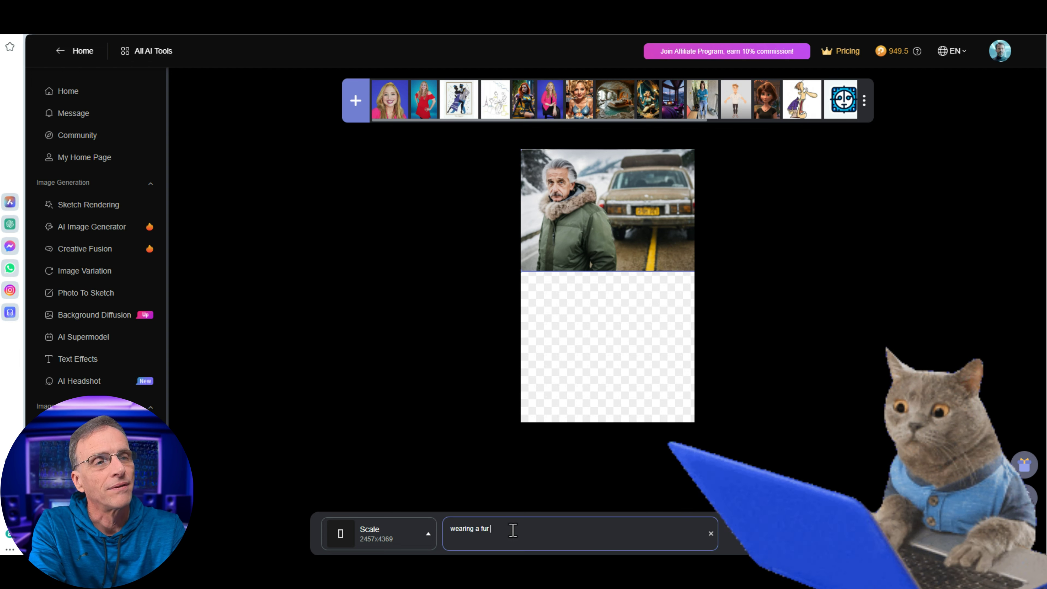
type("parka a")
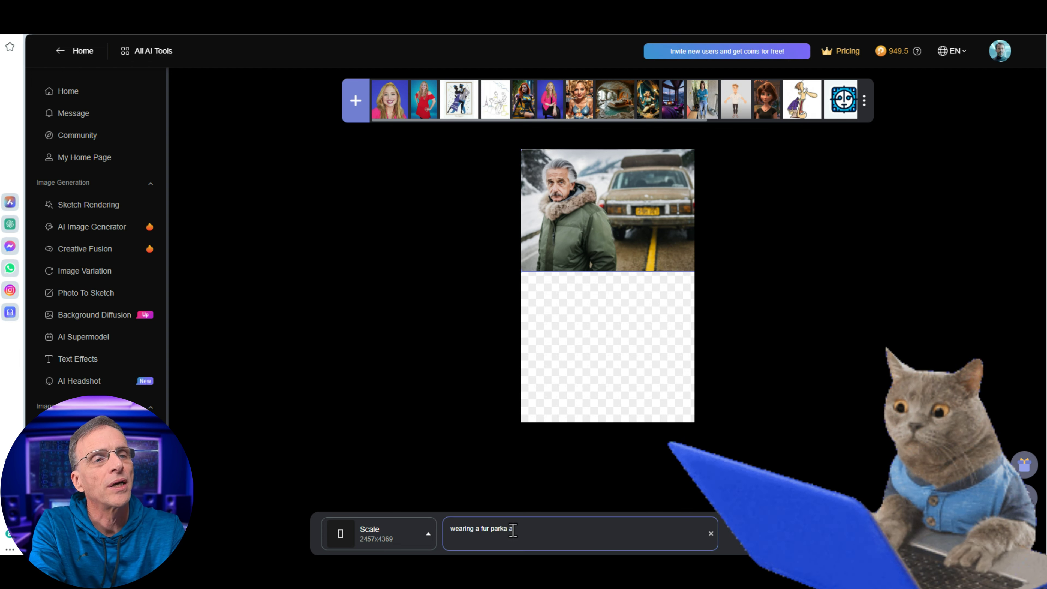
type("nd biker short")
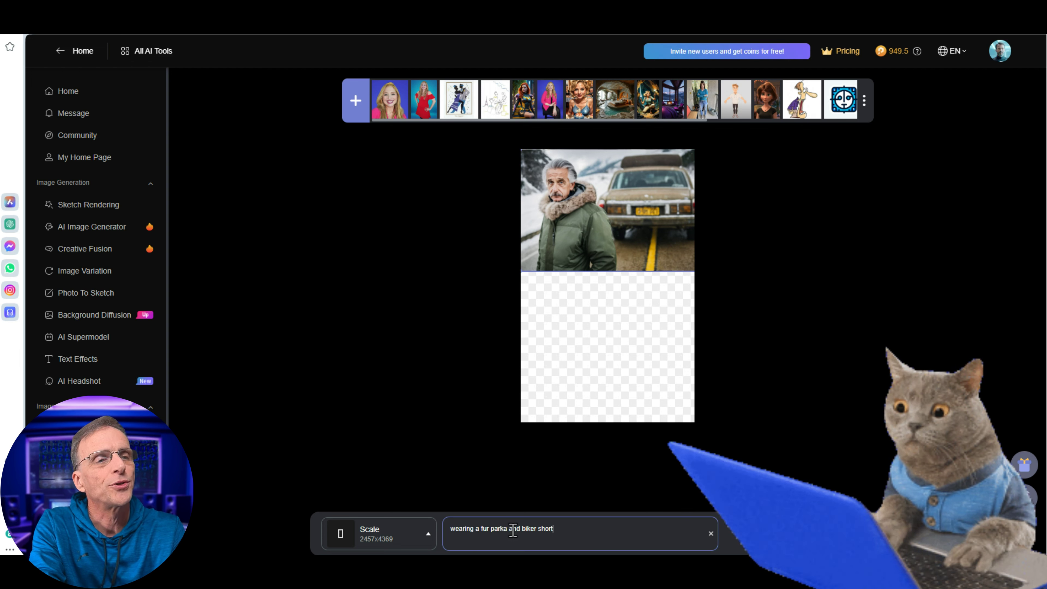
type("s, whit")
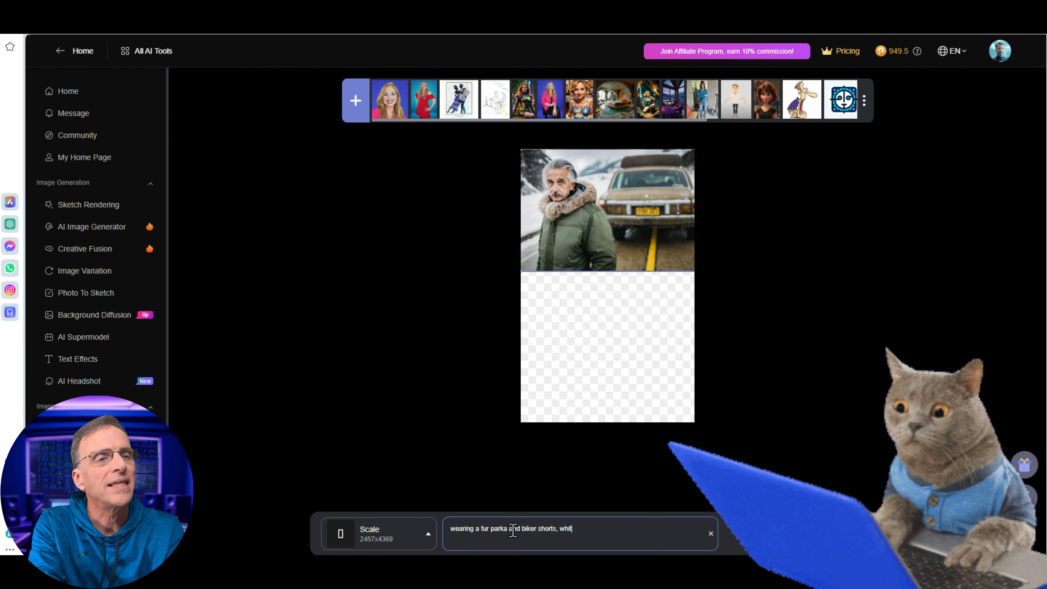
type("e socks, and sandles")
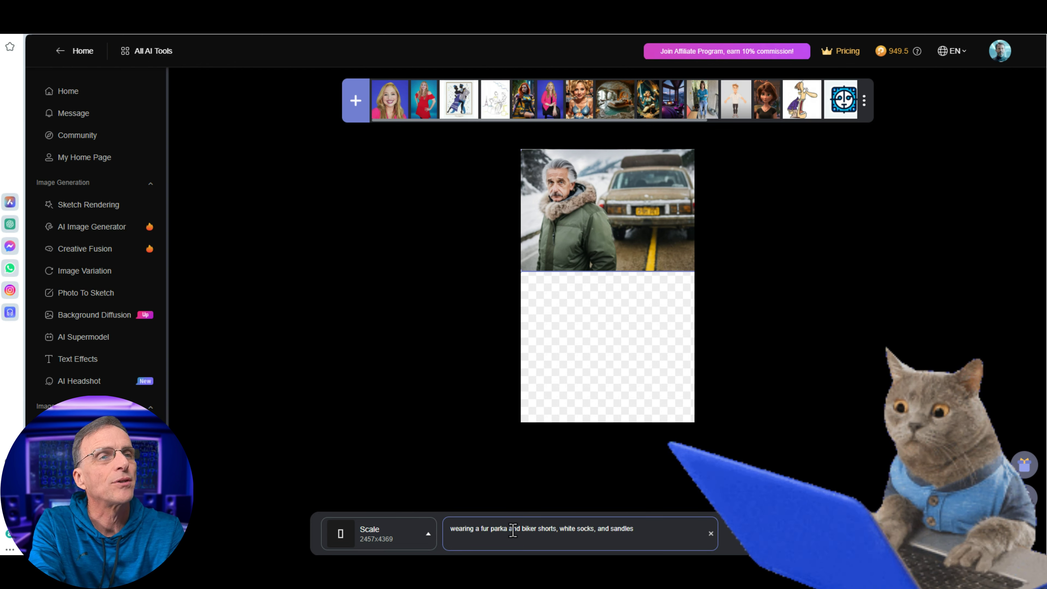
left_click(849, 539)
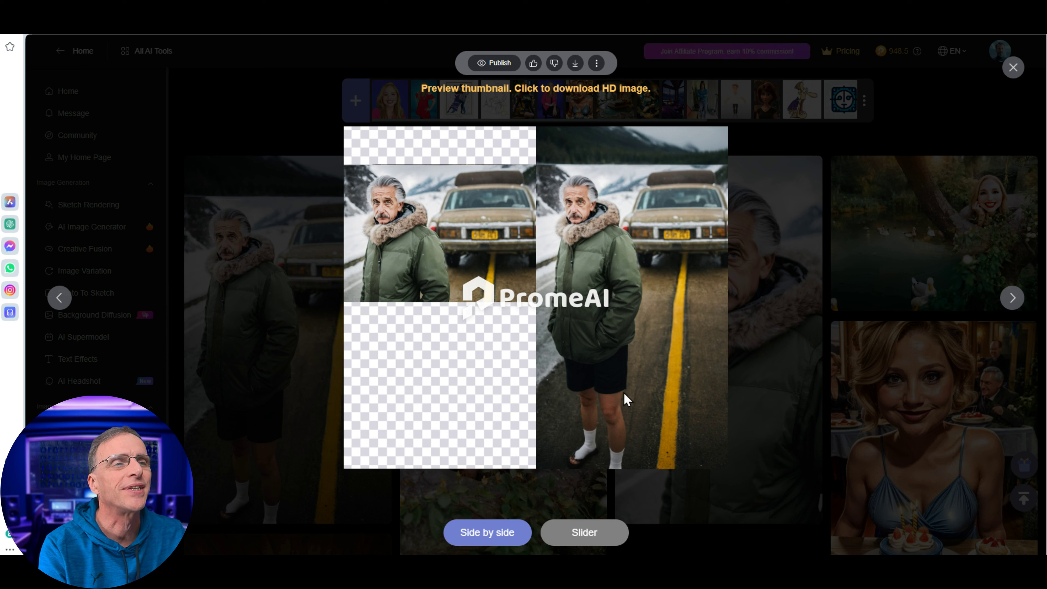
Compare the full-length outpainted result against the original in Slider view.
left_click(585, 545)
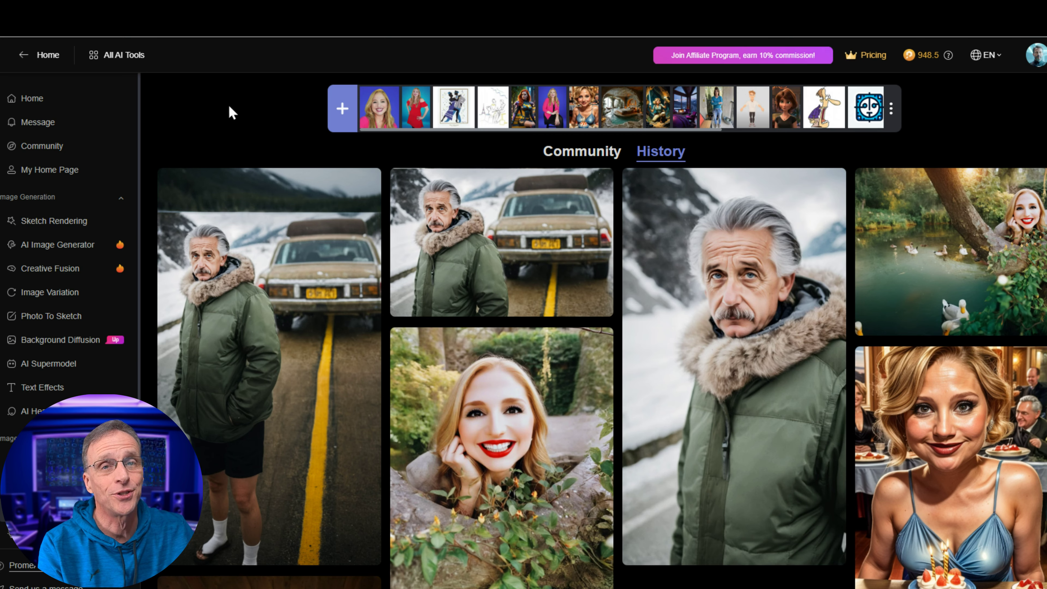
Erase & Replace the parka with 'red sweater', then review the result full-size.
mouse_move(239, 200)
left_click(197, 188)
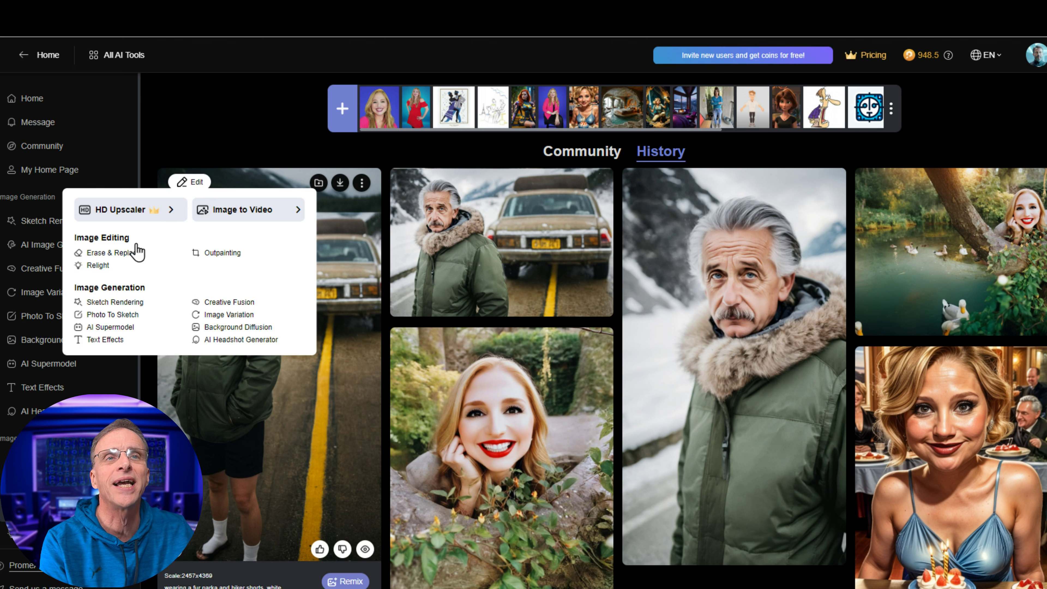
left_click(118, 253)
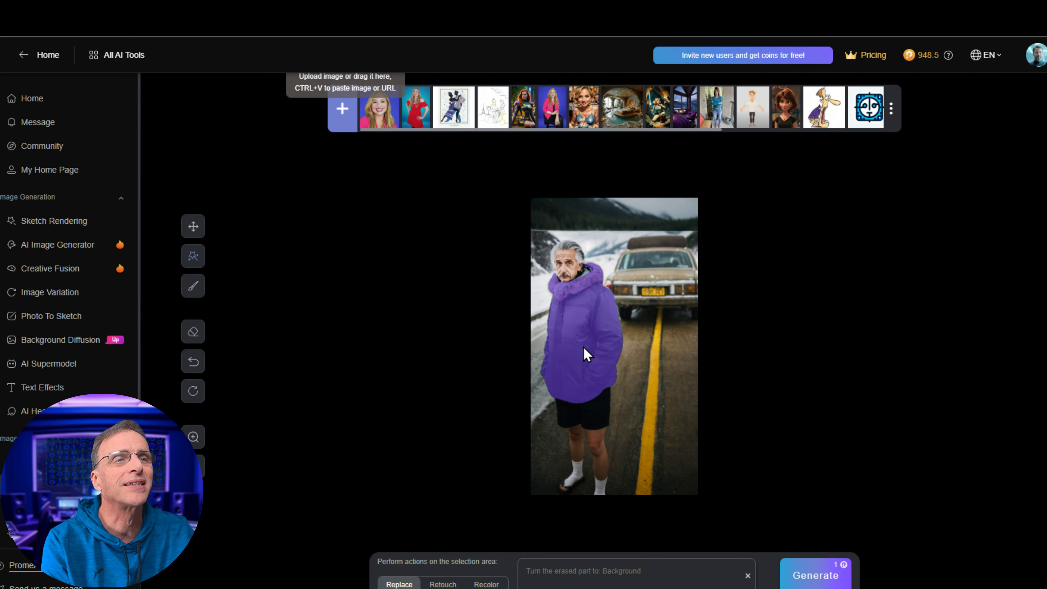
left_click(594, 576)
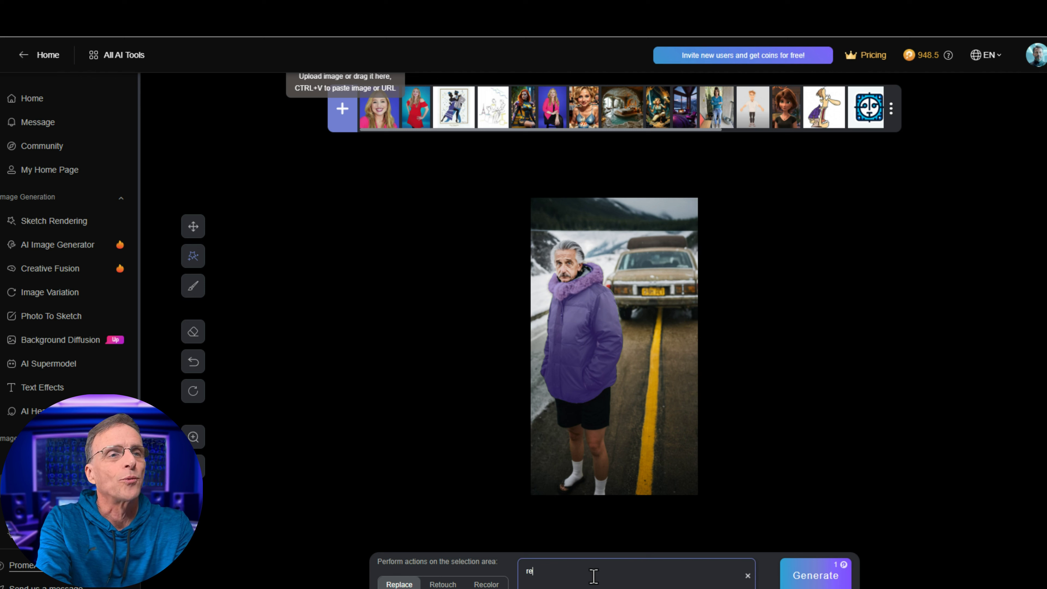
type("red sweater")
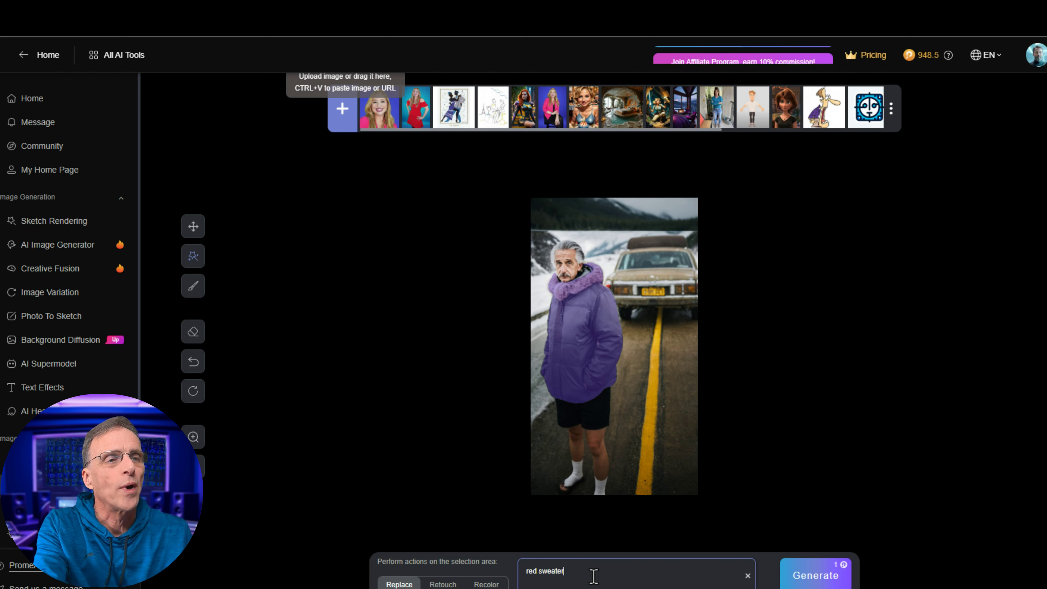
left_click(807, 581)
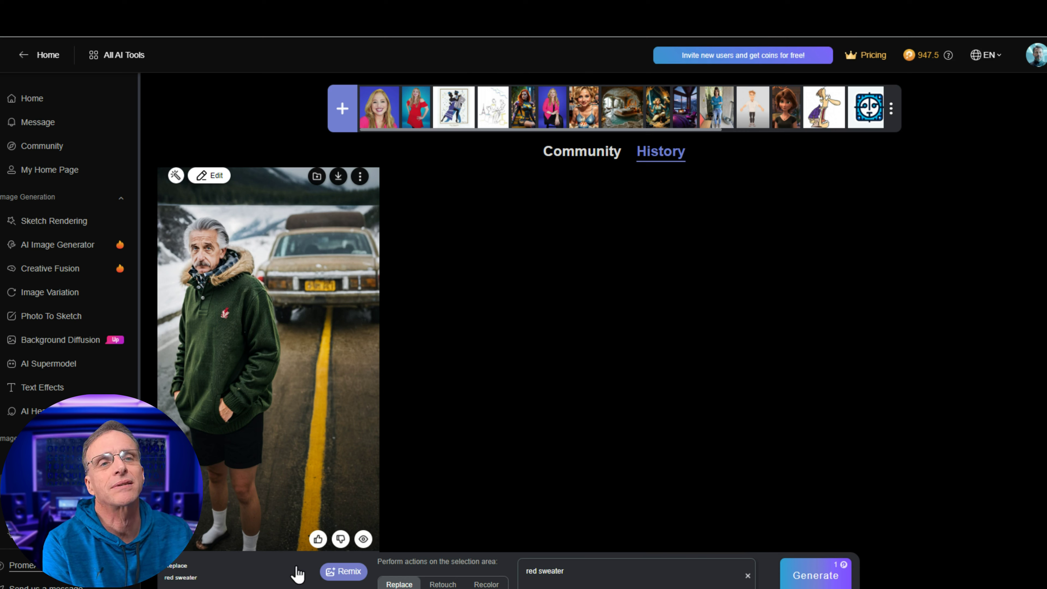
left_click(340, 572)
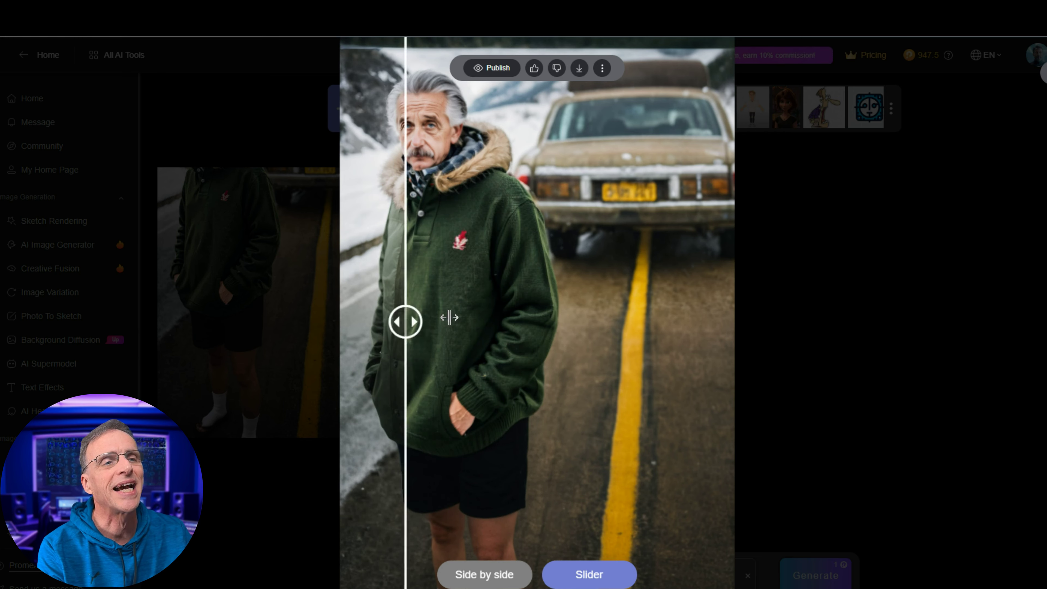
key("Escape")
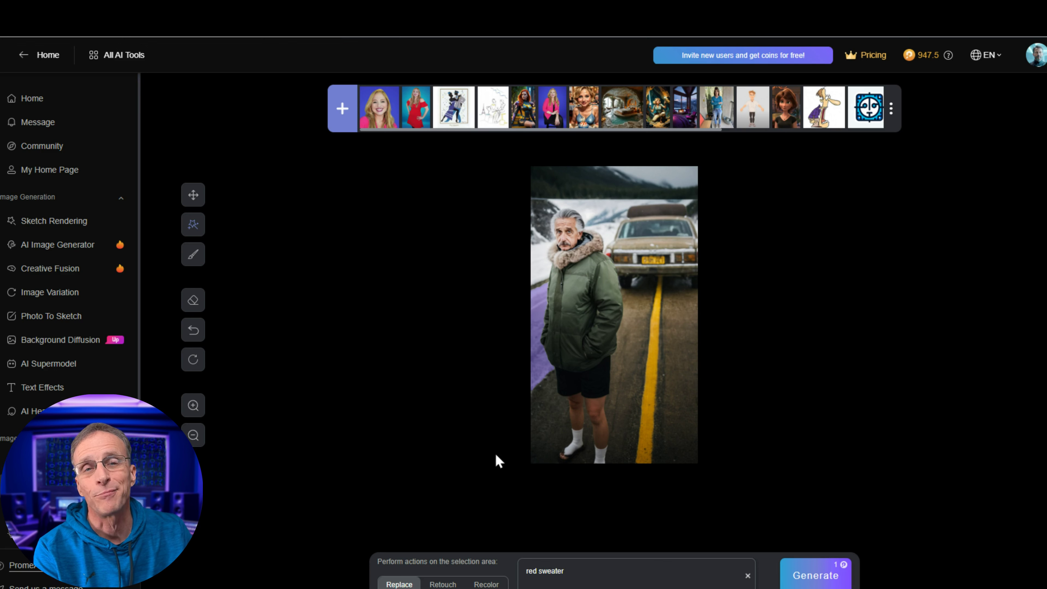
Mask the road beside the man's legs, generate a skunk there, and compare before/after.
left_click(194, 260)
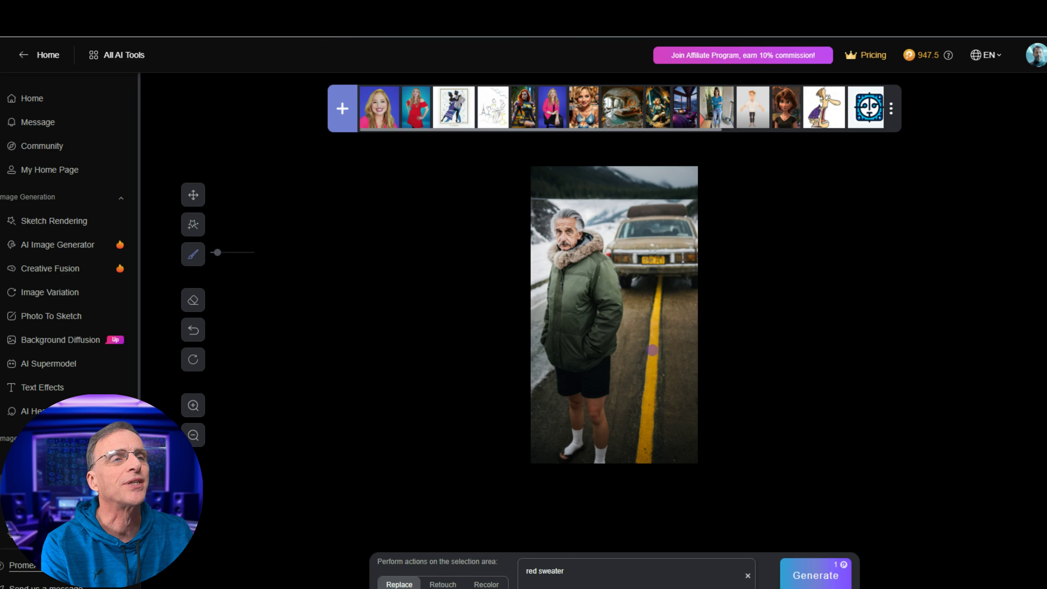
mouse_move(652, 349)
left_mouse_down()
mouse_move(673, 366)
mouse_move(667, 359)
mouse_move(654, 394)
left_mouse_up()
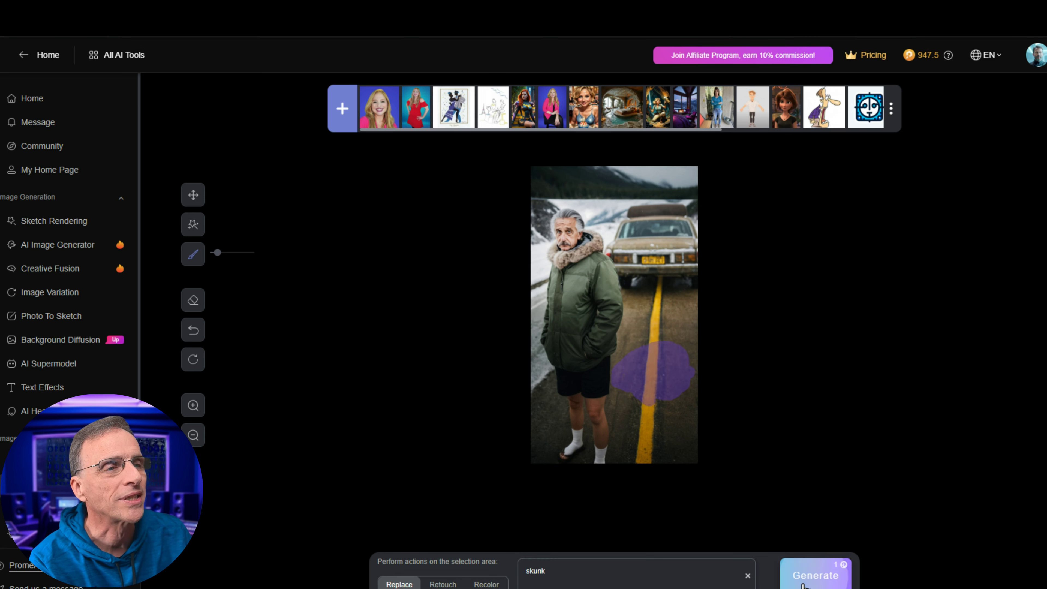
left_click(804, 575)
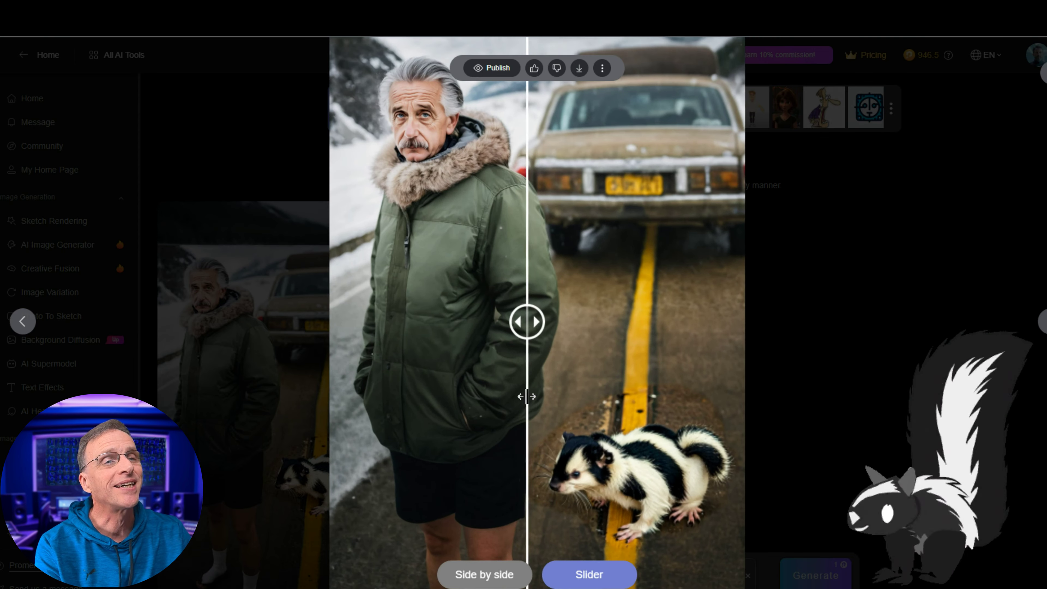
left_click_drag(533, 401, 469, 249)
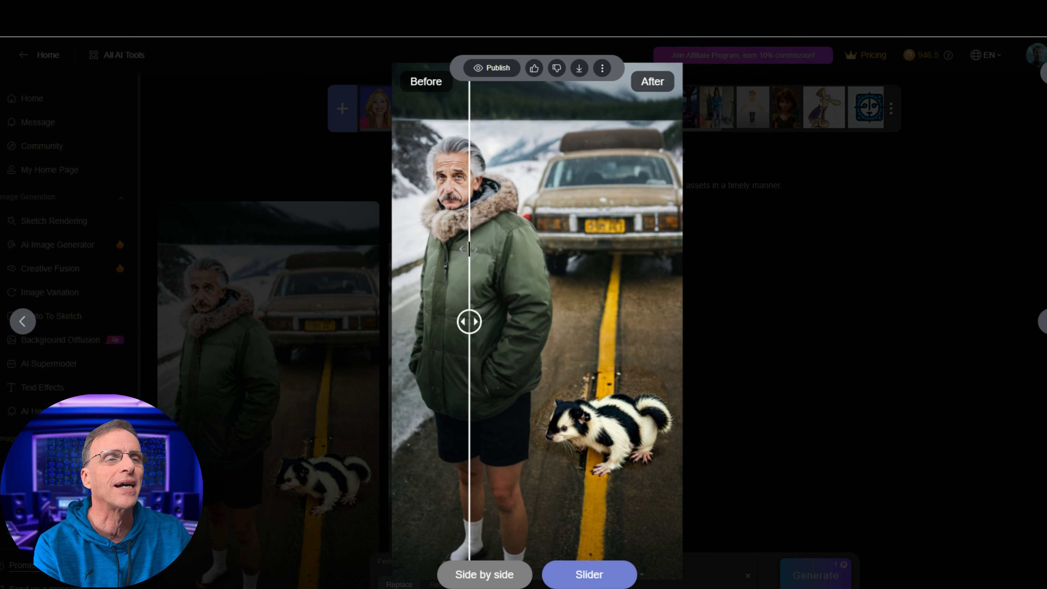
left_click(696, 333)
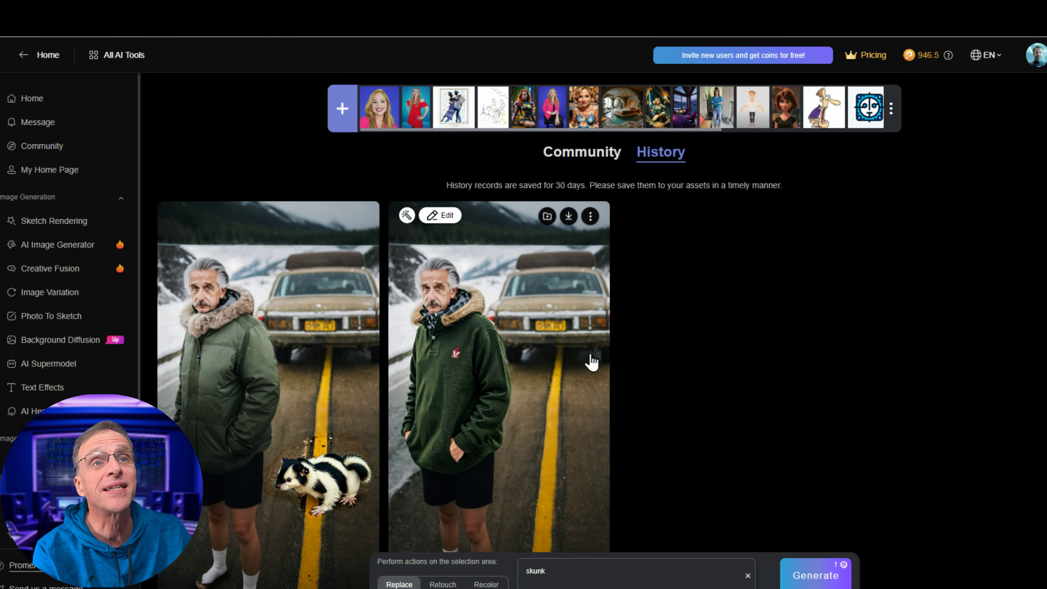
HD-upscale the skunk roadside image with the Natural template at Middle creativity.
mouse_move(233, 275)
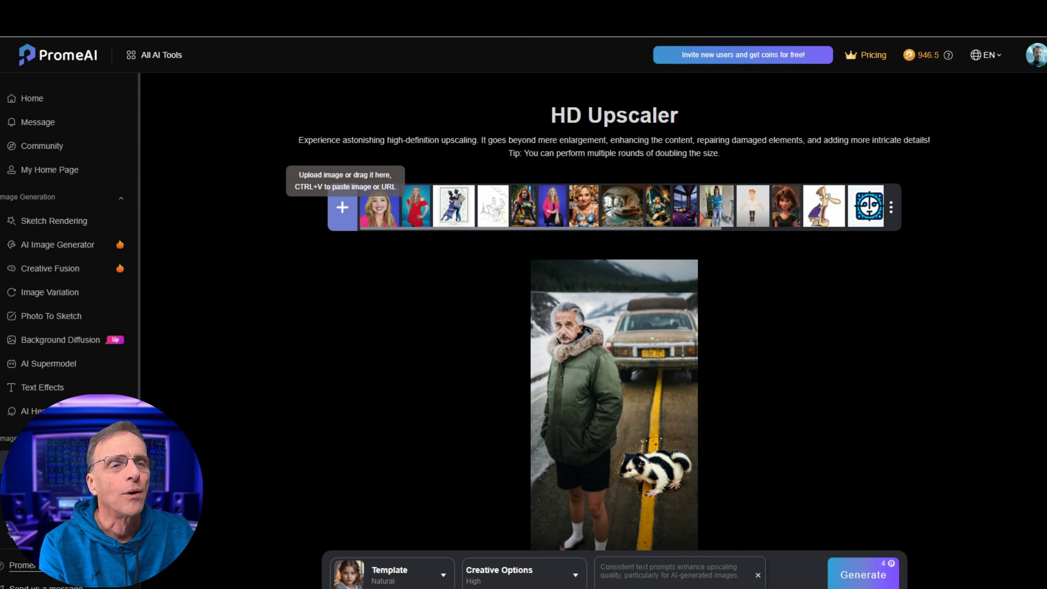
left_click(399, 584)
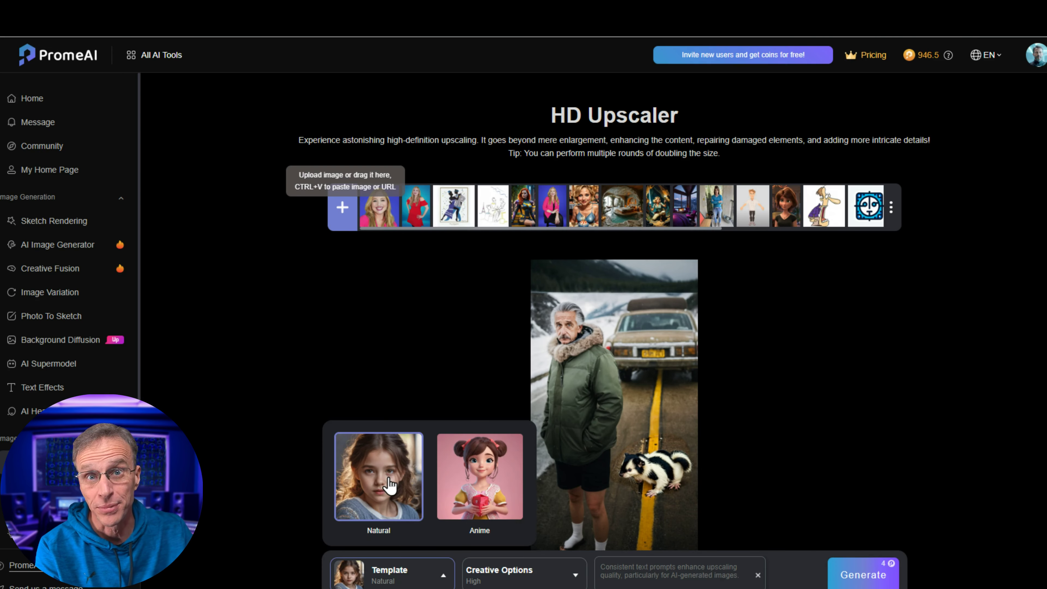
left_click(627, 364)
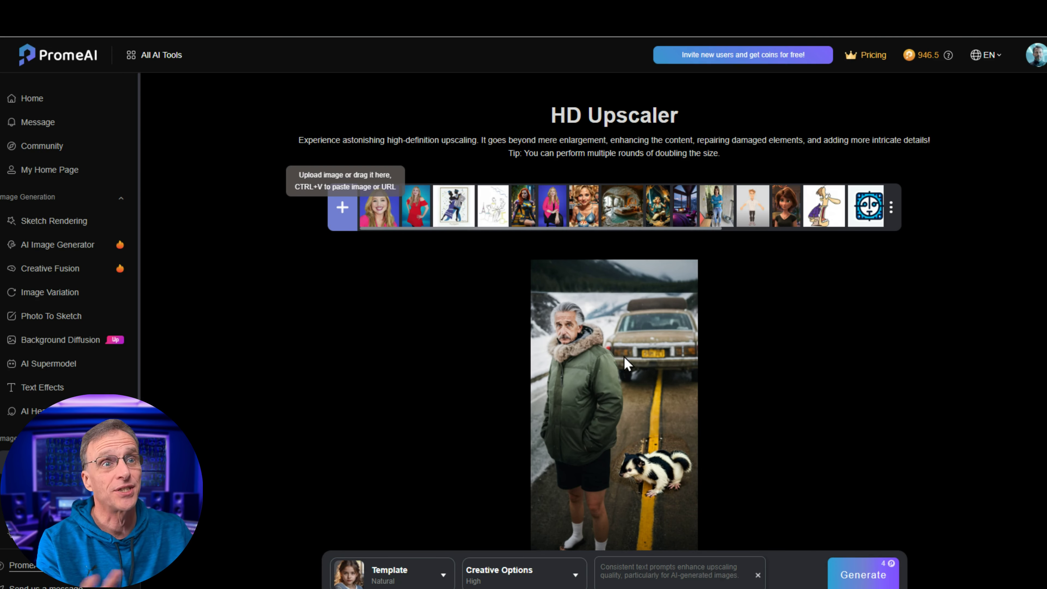
left_click(523, 580)
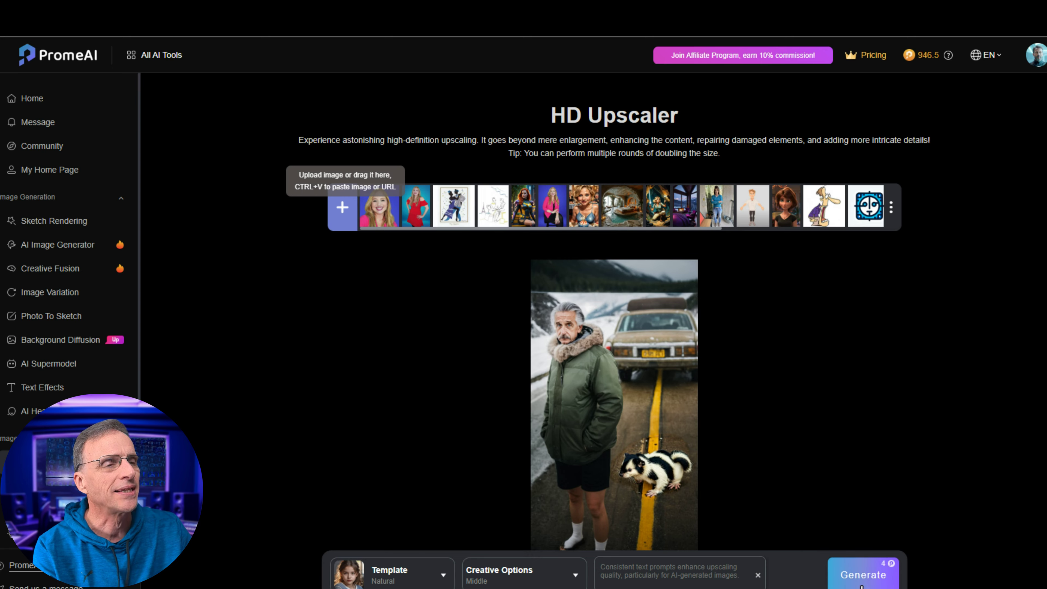
left_click(864, 577)
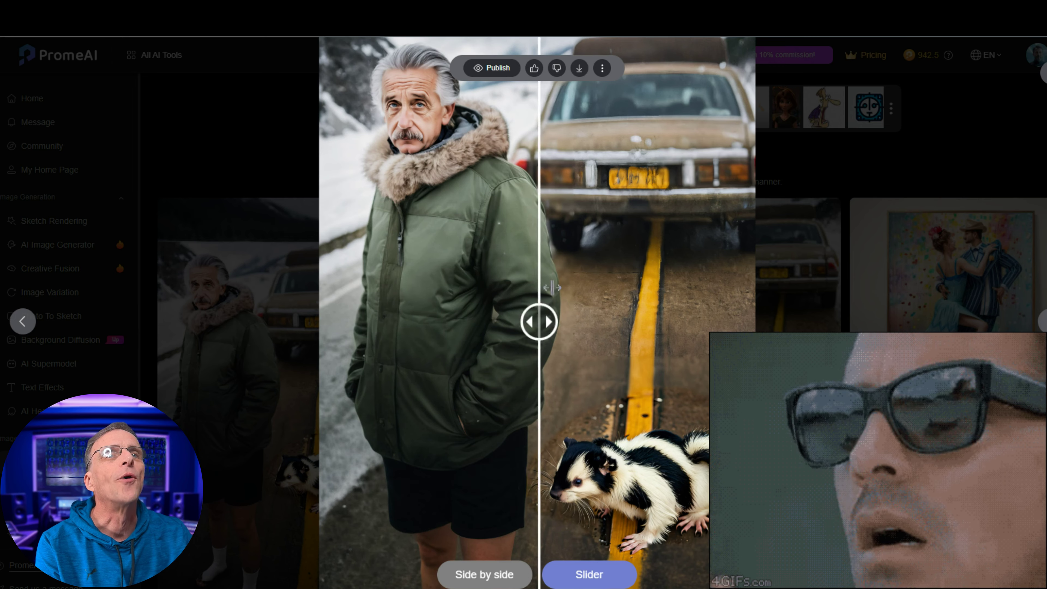
Slide the before/after divider to compare the upscaled detail with the original.
left_click_drag(349, 199, 571, 462)
scroll(636, 515, "up", 3)
scroll(571, 462, "down", 3)
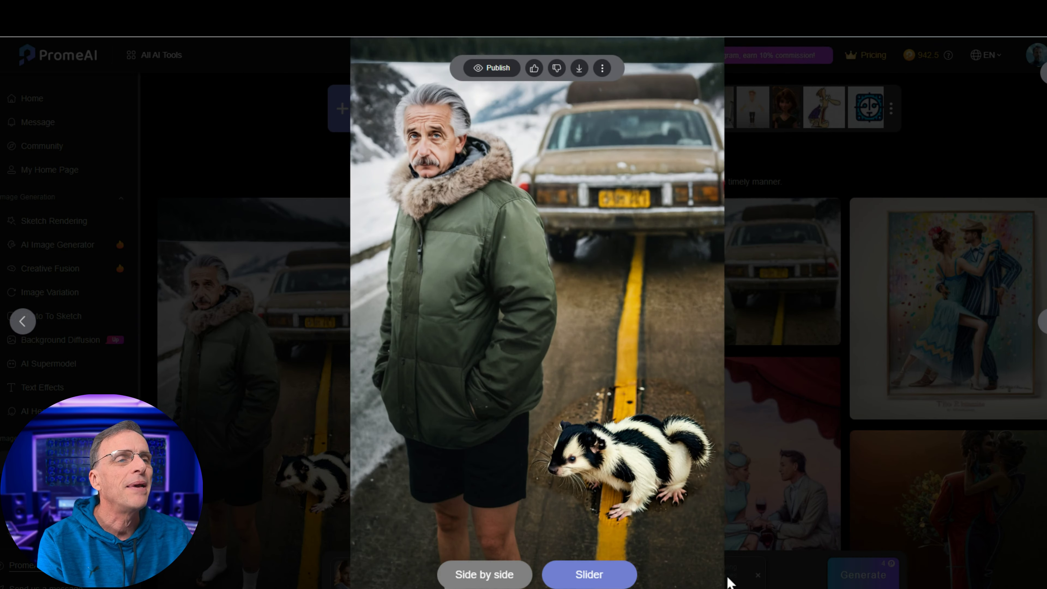
left_click_drag(618, 404, 643, 410)
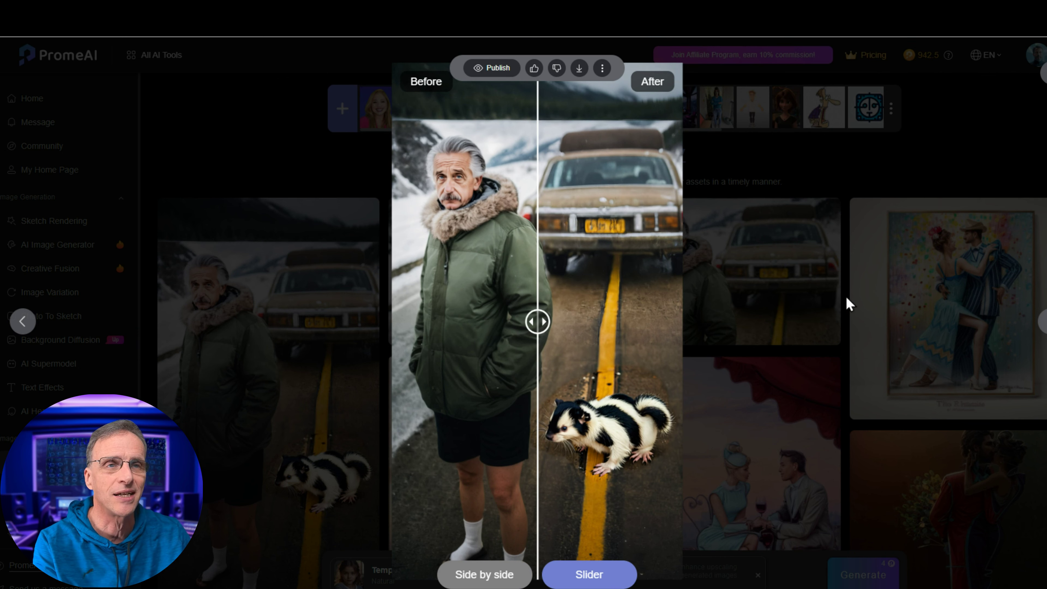
Re-run the HD upscale at Low creativity, accept auto-resizing, and open the new result.
key("Escape")
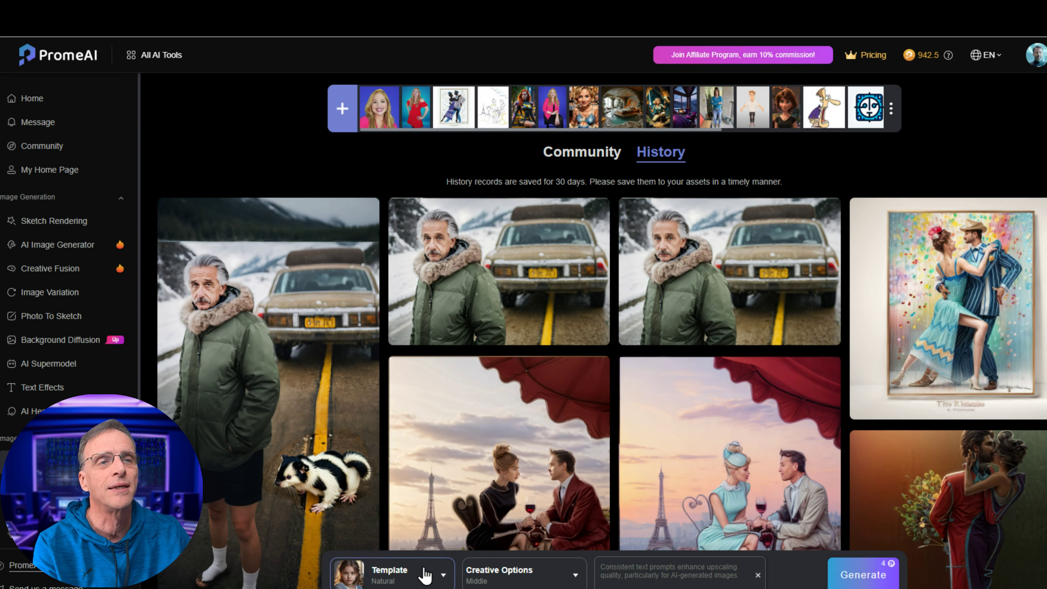
left_click(496, 583)
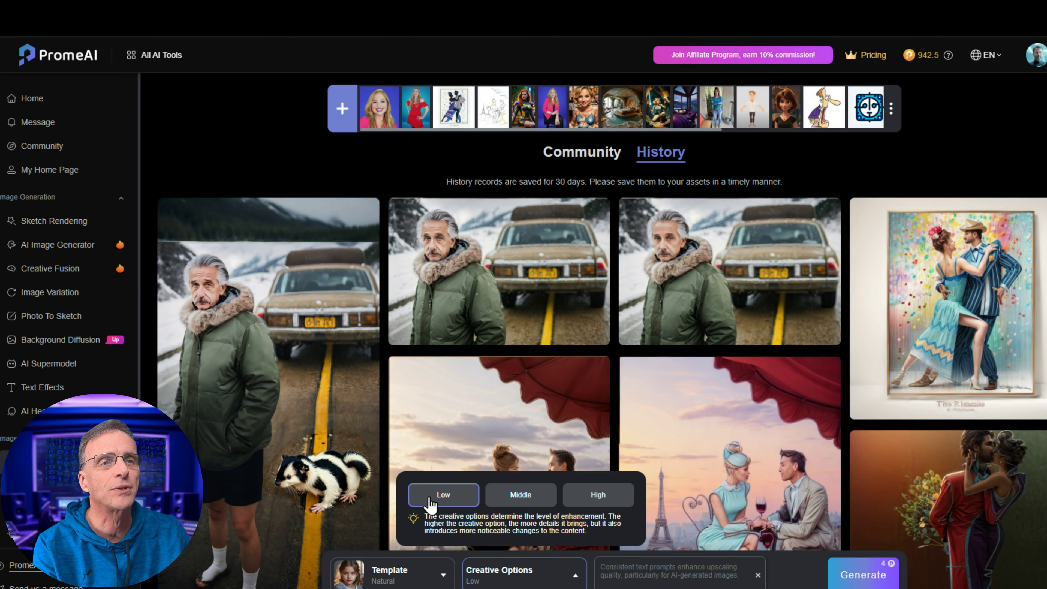
left_click(856, 581)
left_click(861, 578)
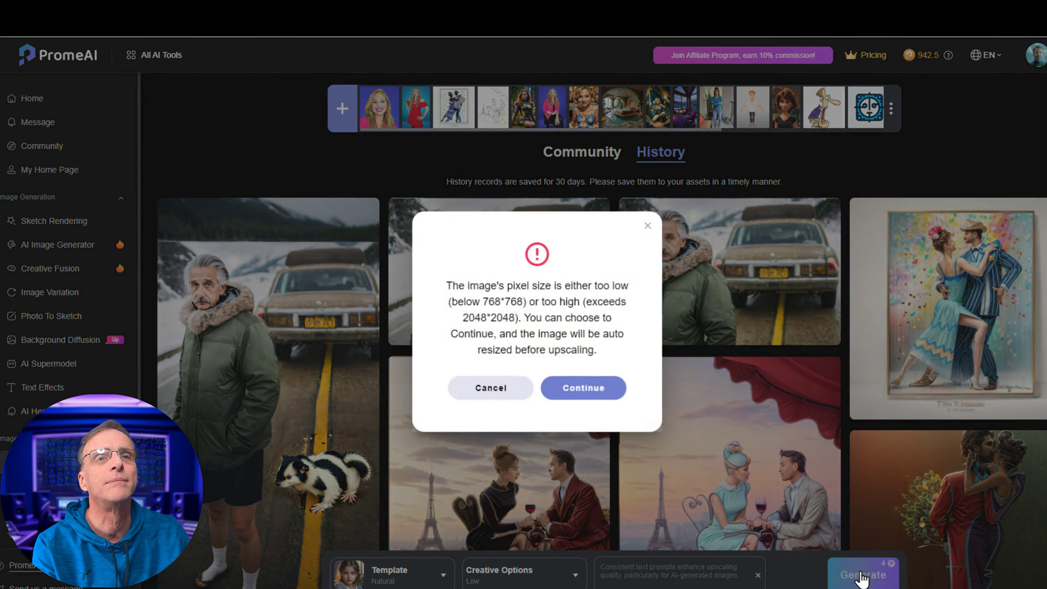
left_click(584, 386)
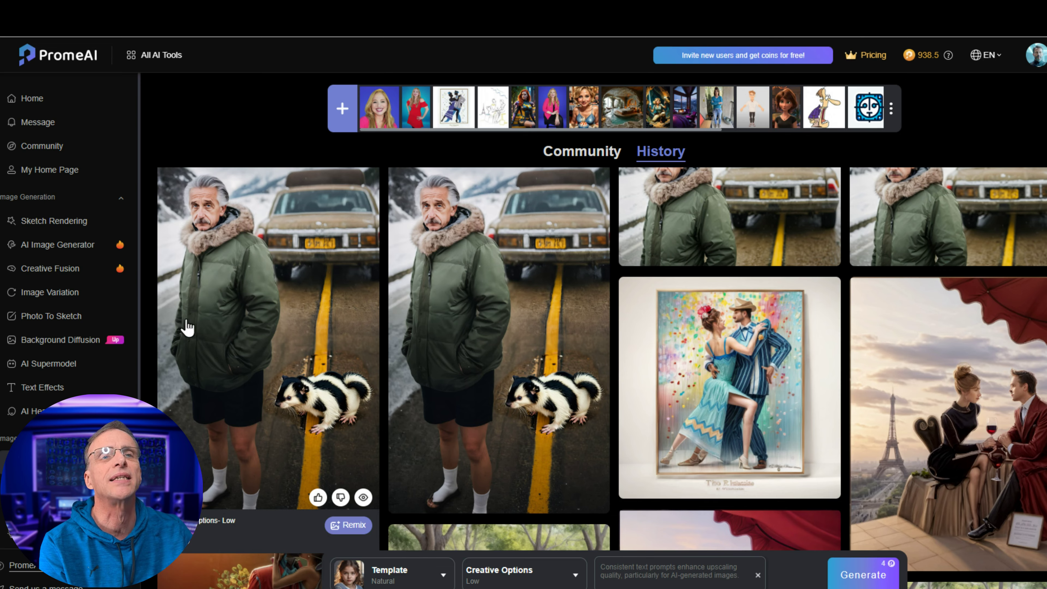
left_click(179, 263)
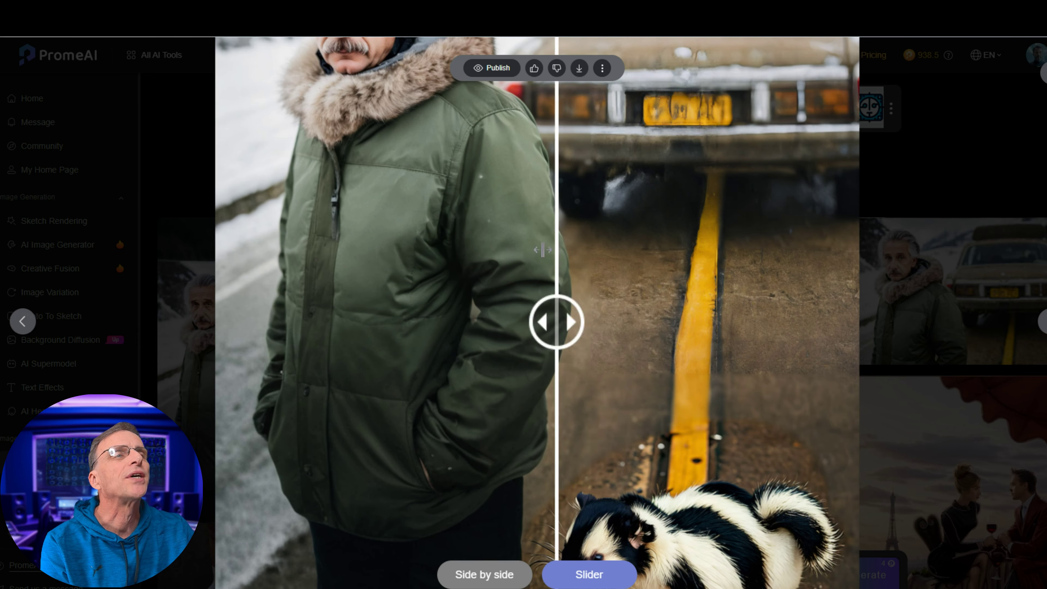
Zoom in and out on the Low-creativity upscale comparison to inspect detail.
scroll(382, 272, "down", 2)
scroll(362, 289, "down", 1)
scroll(372, 269, "up", 1)
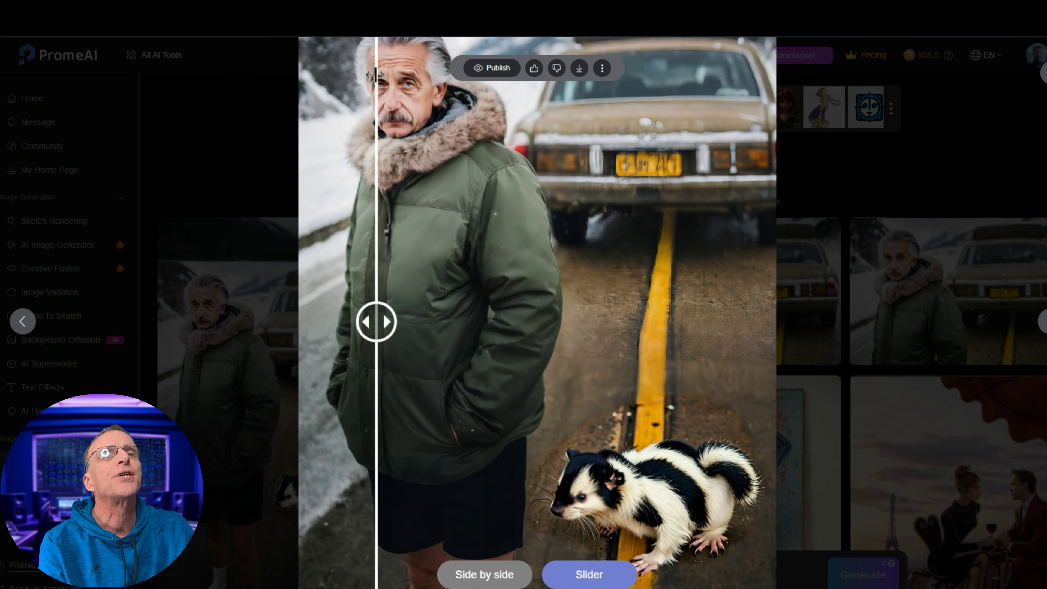
scroll(412, 74, "up", 2)
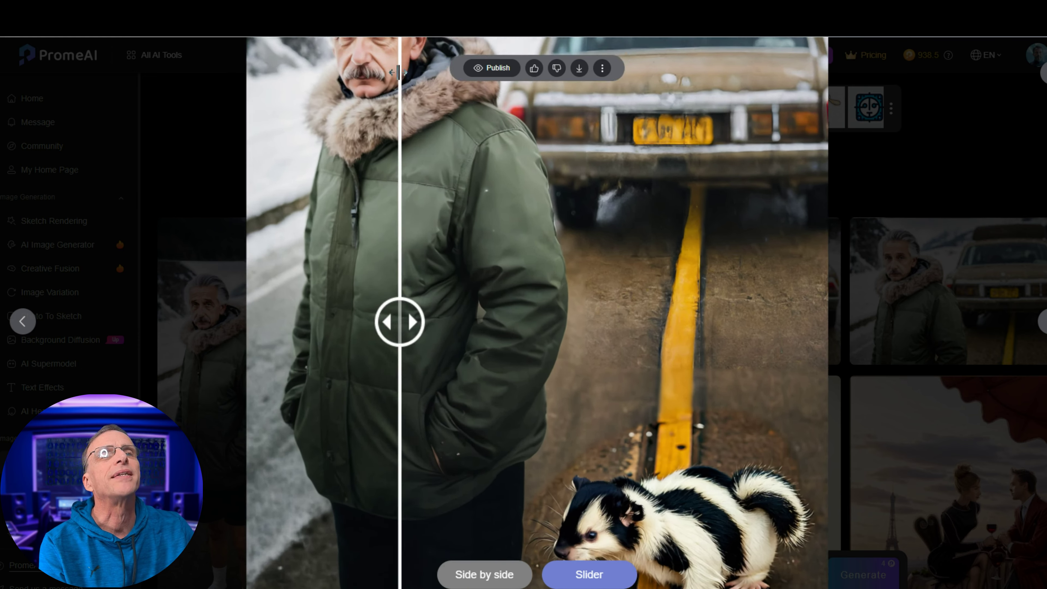
scroll(490, 418, "down", 3)
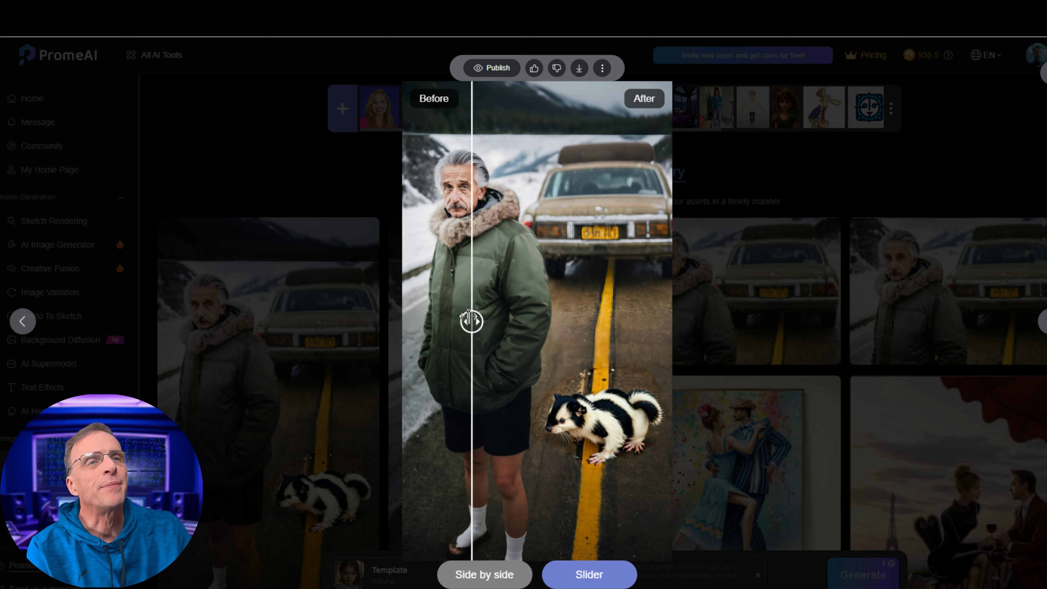
scroll(438, 322, "up", 3)
scroll(536, 289, "down", 1)
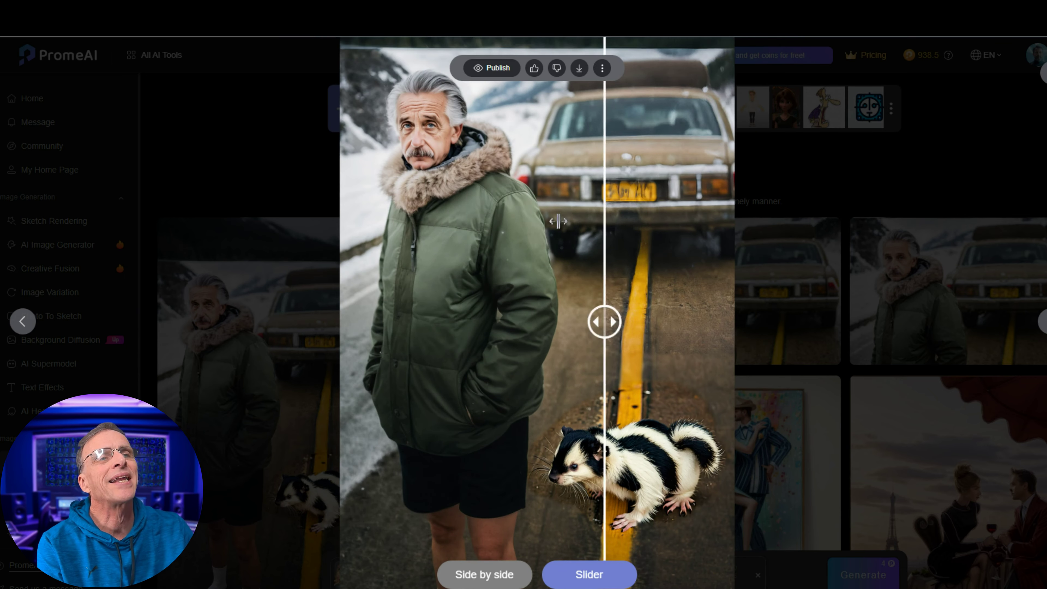
scroll(496, 294, "down", 2)
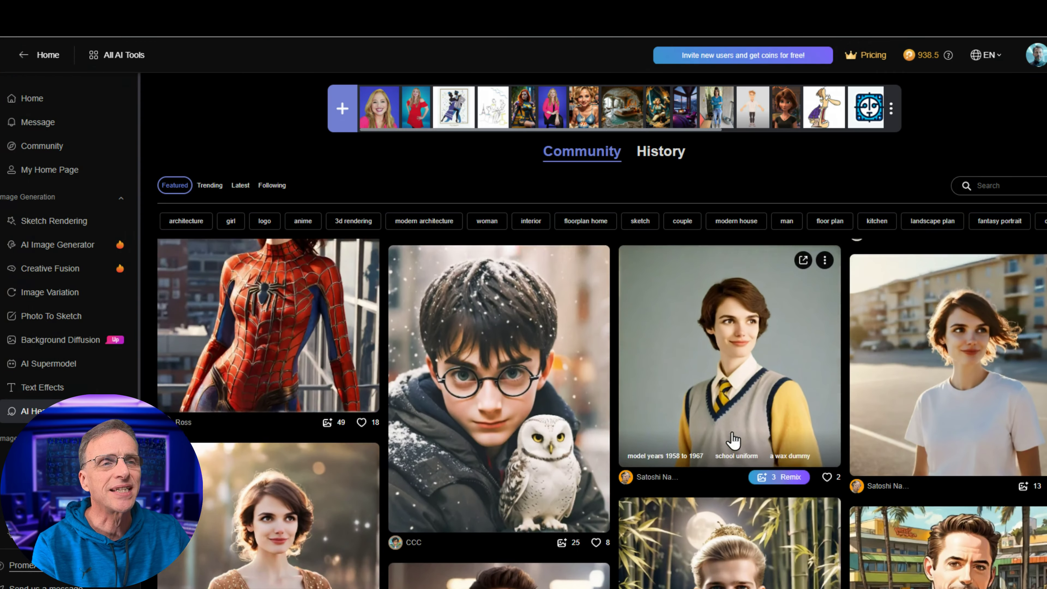
Open the Harry Potter community image's details.
scroll(513, 342, "down", 3)
scroll(514, 343, "up", 3)
left_click(513, 342)
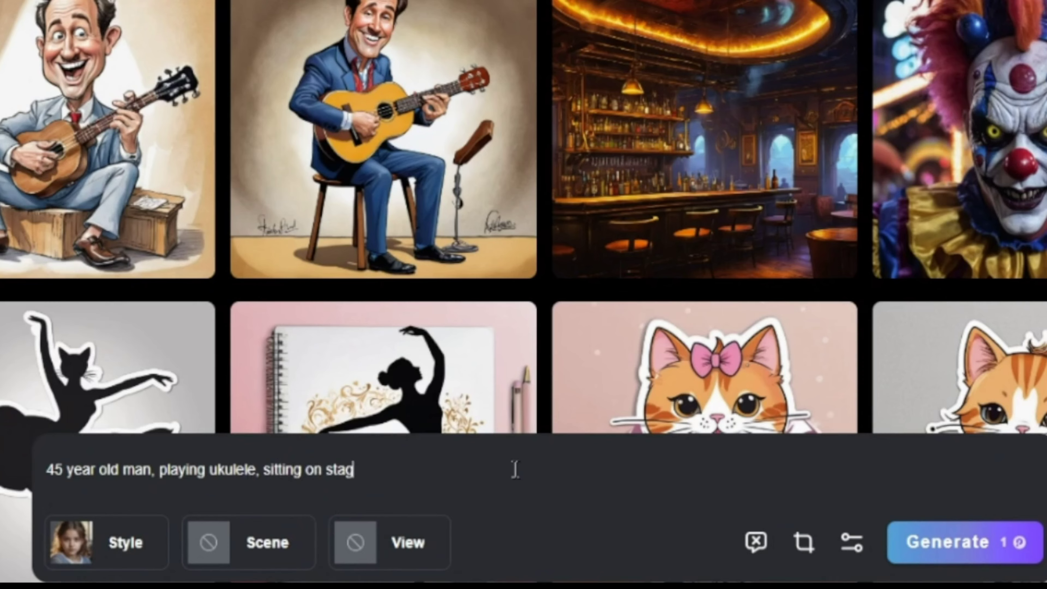
Generate the ukulele caricature in Illustration > Abstract Fantasy style and copy it.
left_click(71, 569)
left_click(618, 177)
left_click(433, 210)
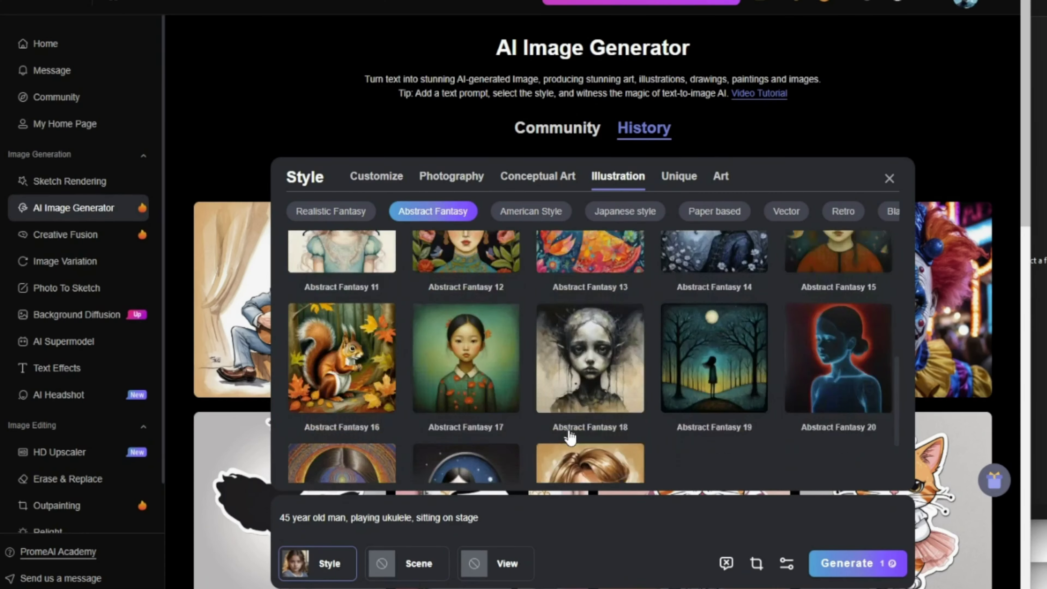
scroll(578, 412, "down", 2)
left_click(597, 389)
left_click(858, 563)
right_click(531, 274)
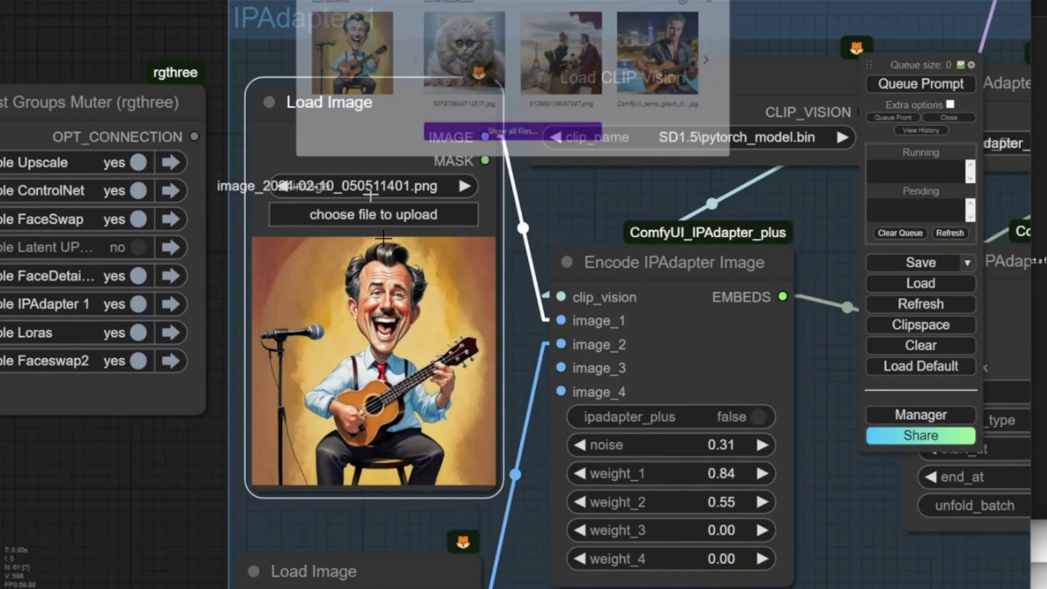
scroll(738, 326, "down", 5)
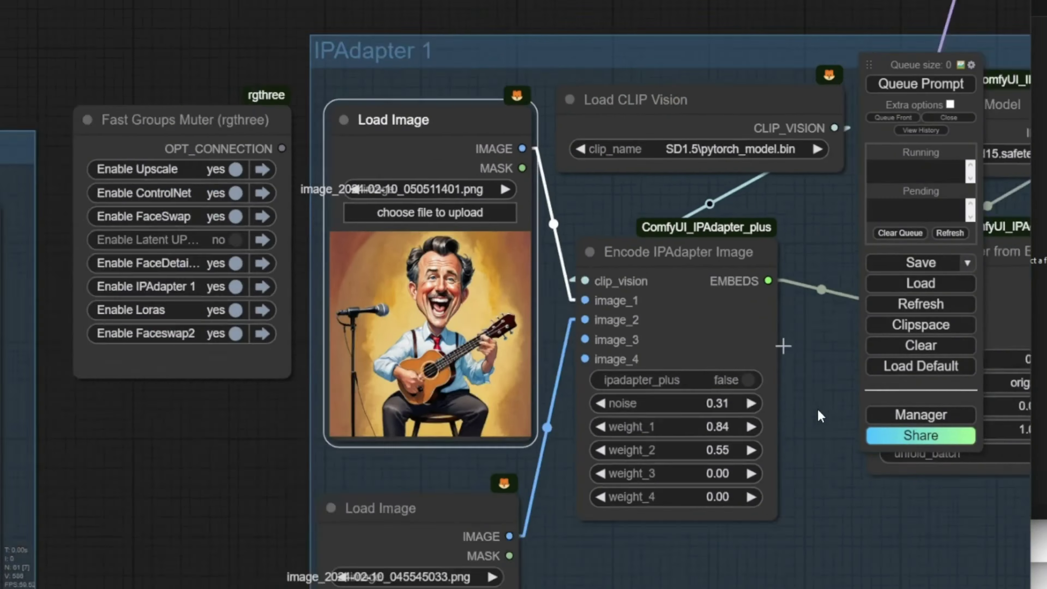
Copy the blonde woman in black gown caricature image.
scroll(328, 107, "up", 5)
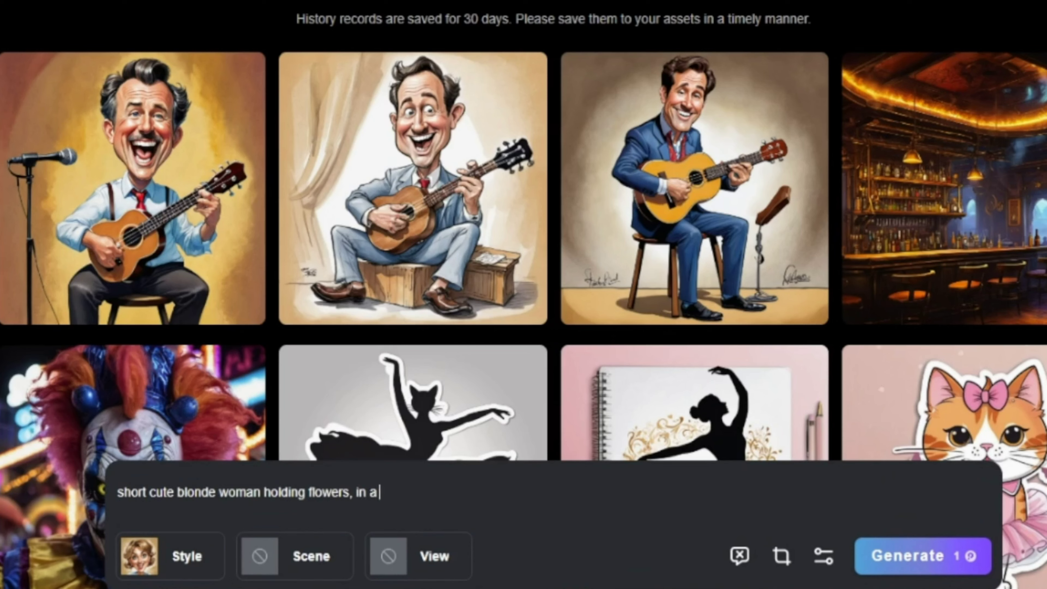
right_click(363, 222)
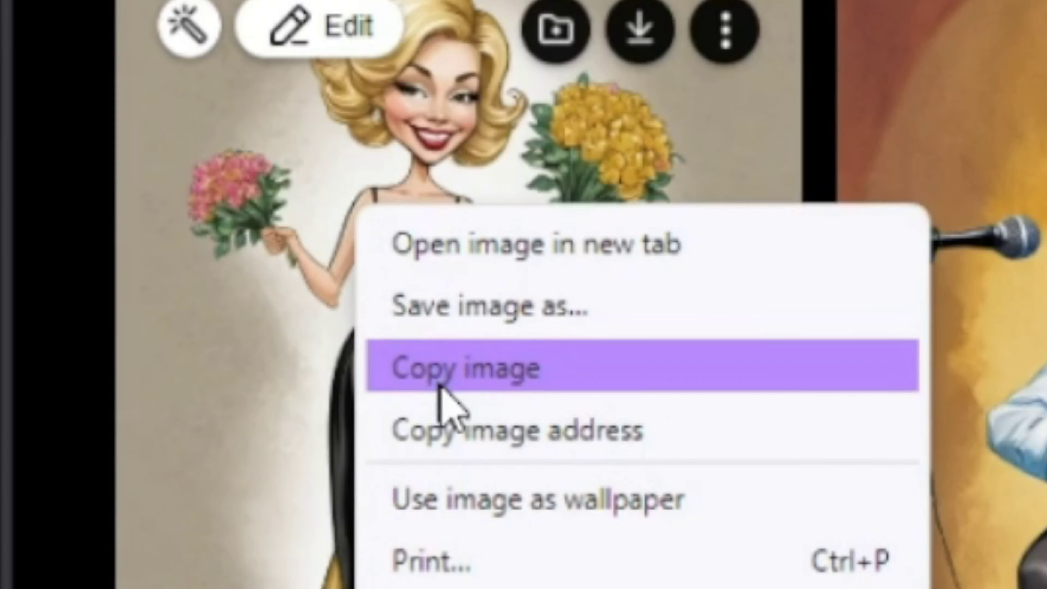
left_click(444, 374)
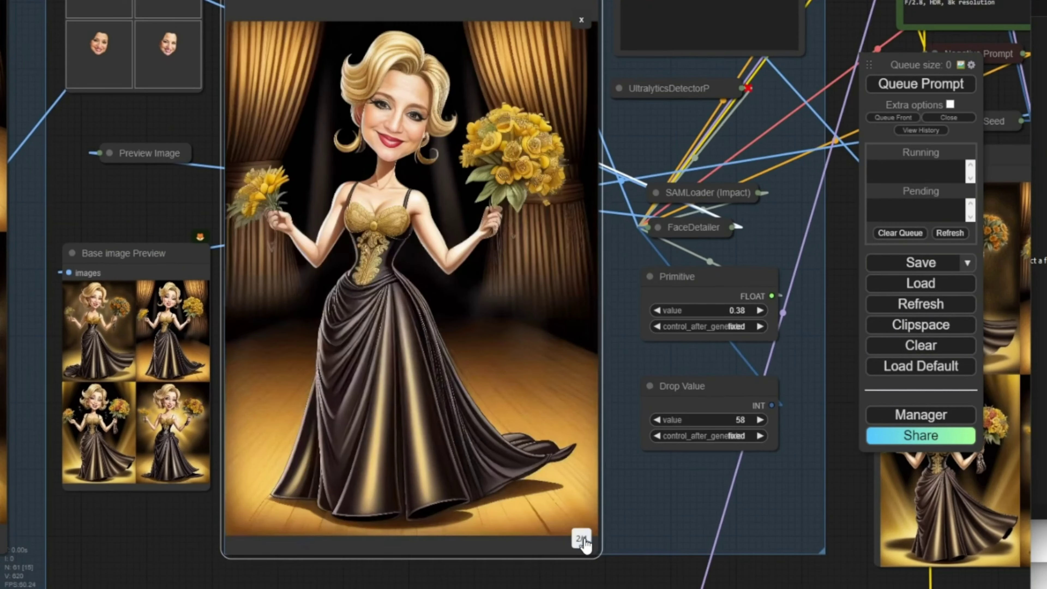